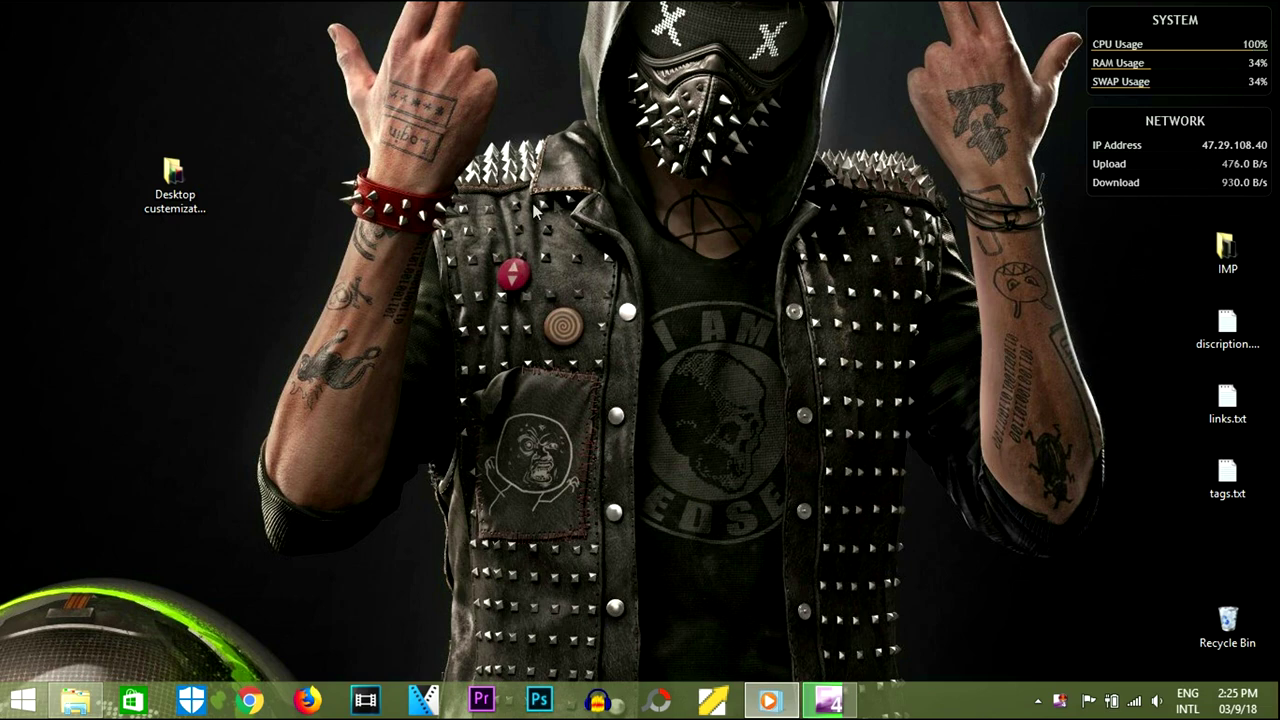
# Step: Open the Desktop custemization folder, set FWY_2560x1440.jpg as the desktop background and return to the desktop
pyautogui.doubleClick(172, 174)
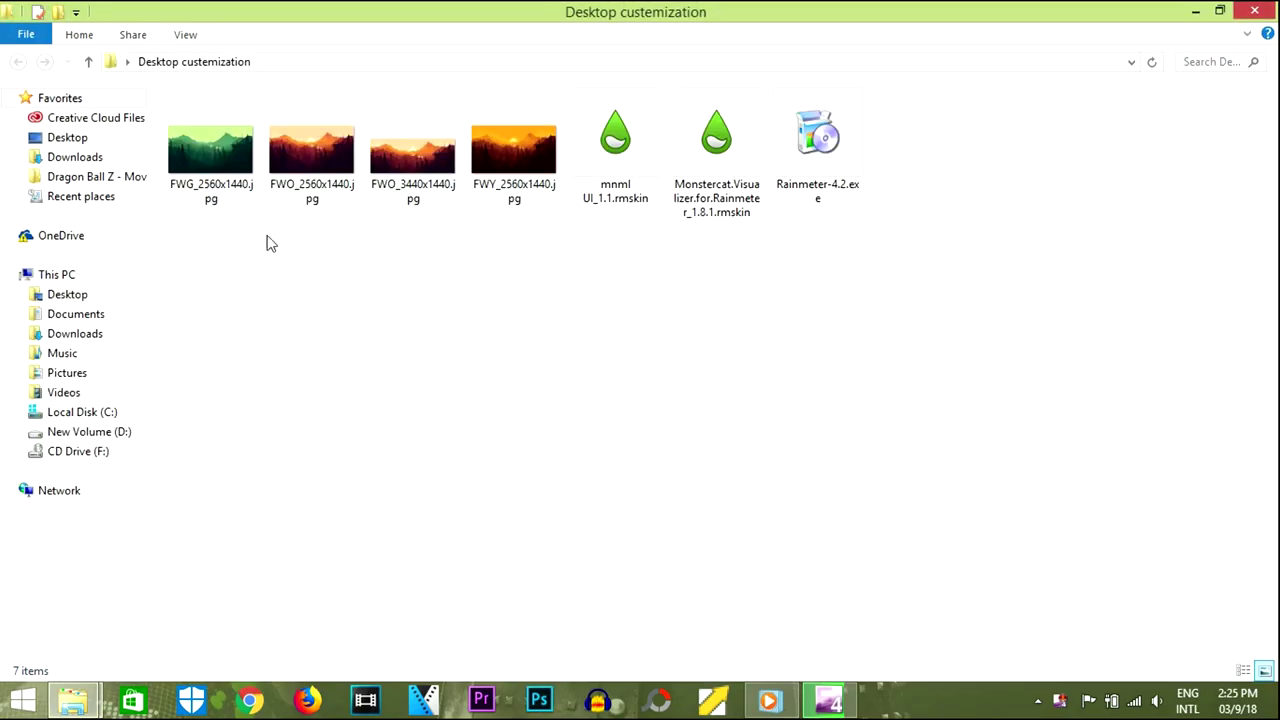
pyautogui.moveTo(194, 231); pyautogui.dragTo(535, 105)
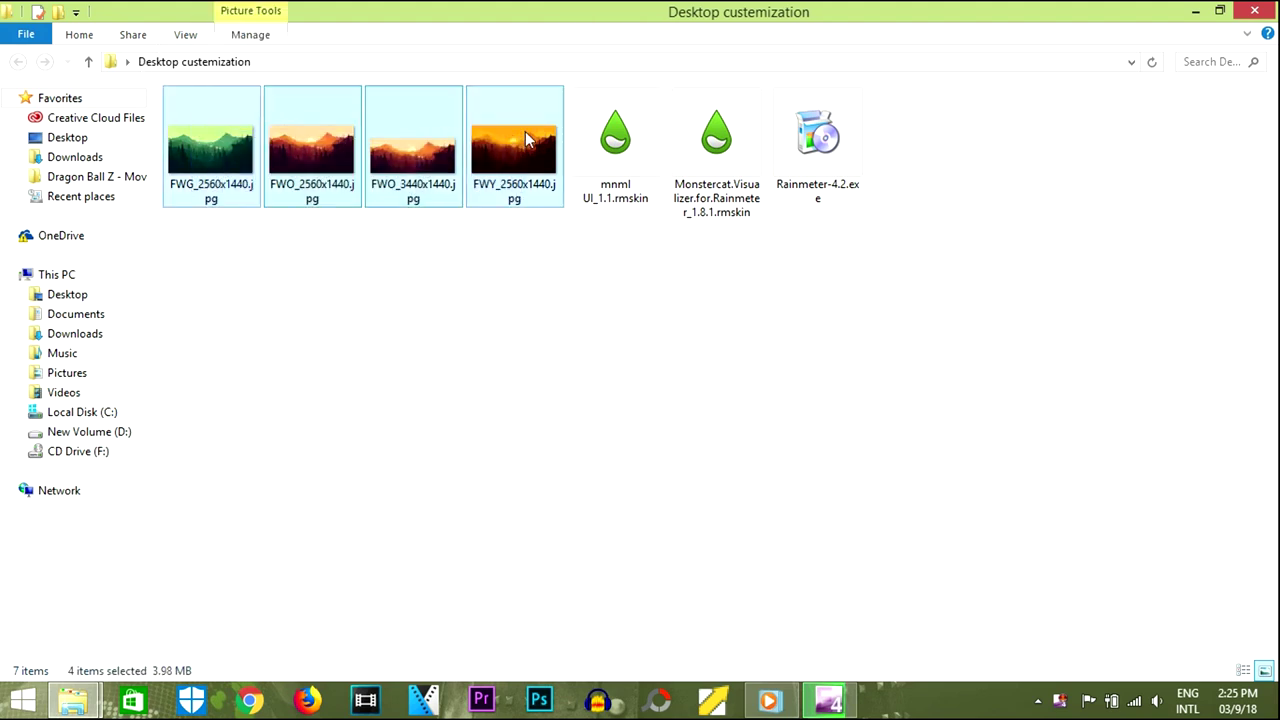
pyautogui.click(372, 370)
pyautogui.rightClick(372, 370)
pyautogui.click(410, 437)
pyautogui.click(505, 194)
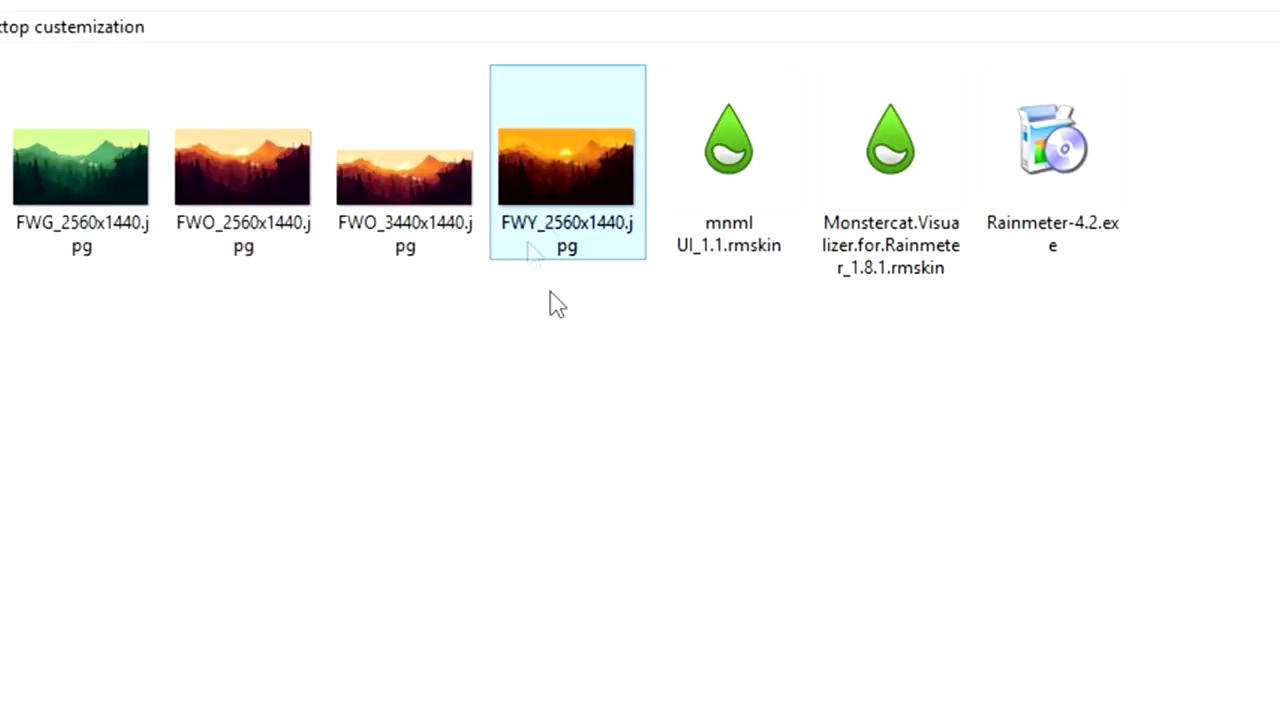
pyautogui.rightClick(541, 188)
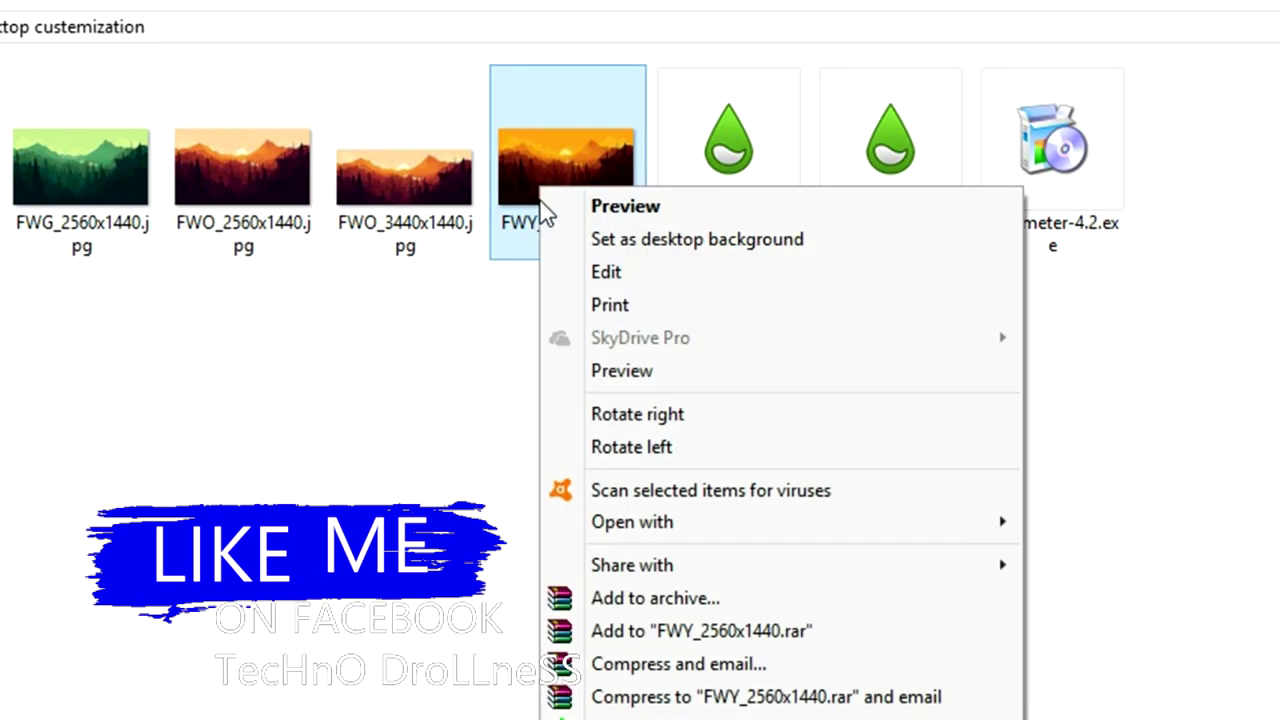
pyautogui.click(568, 243)
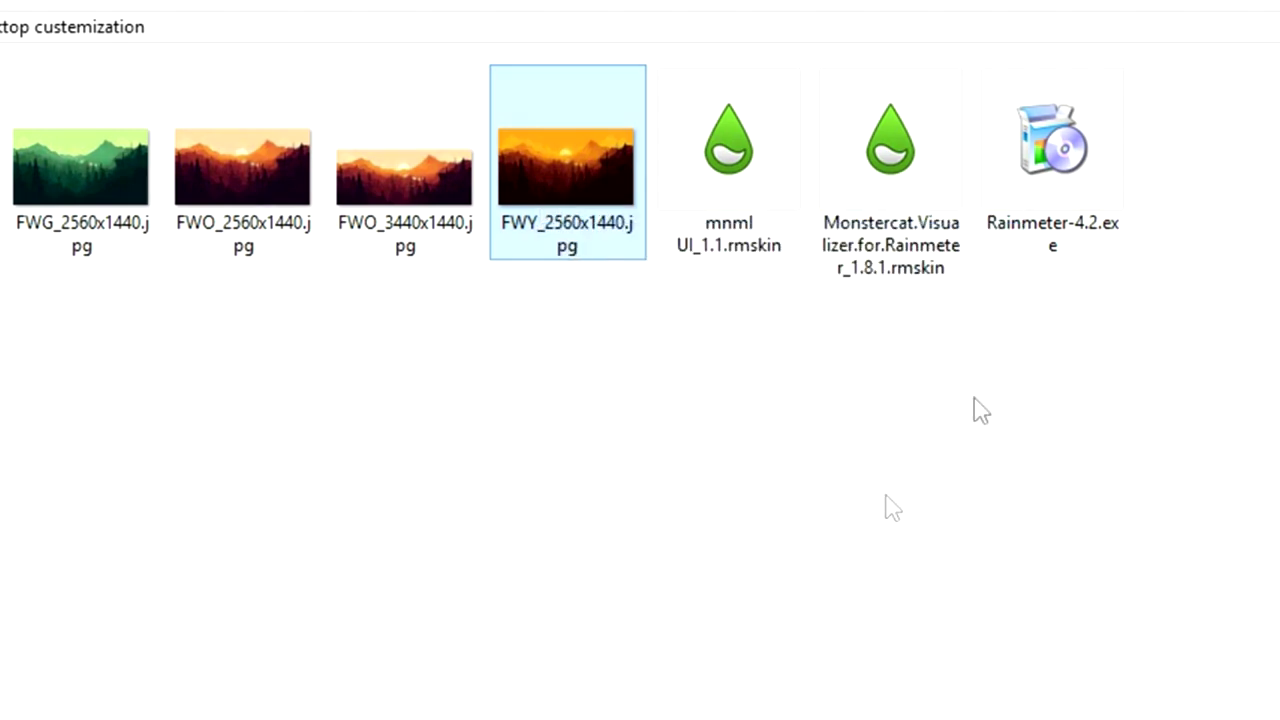
pyautogui.click(1200, 10)
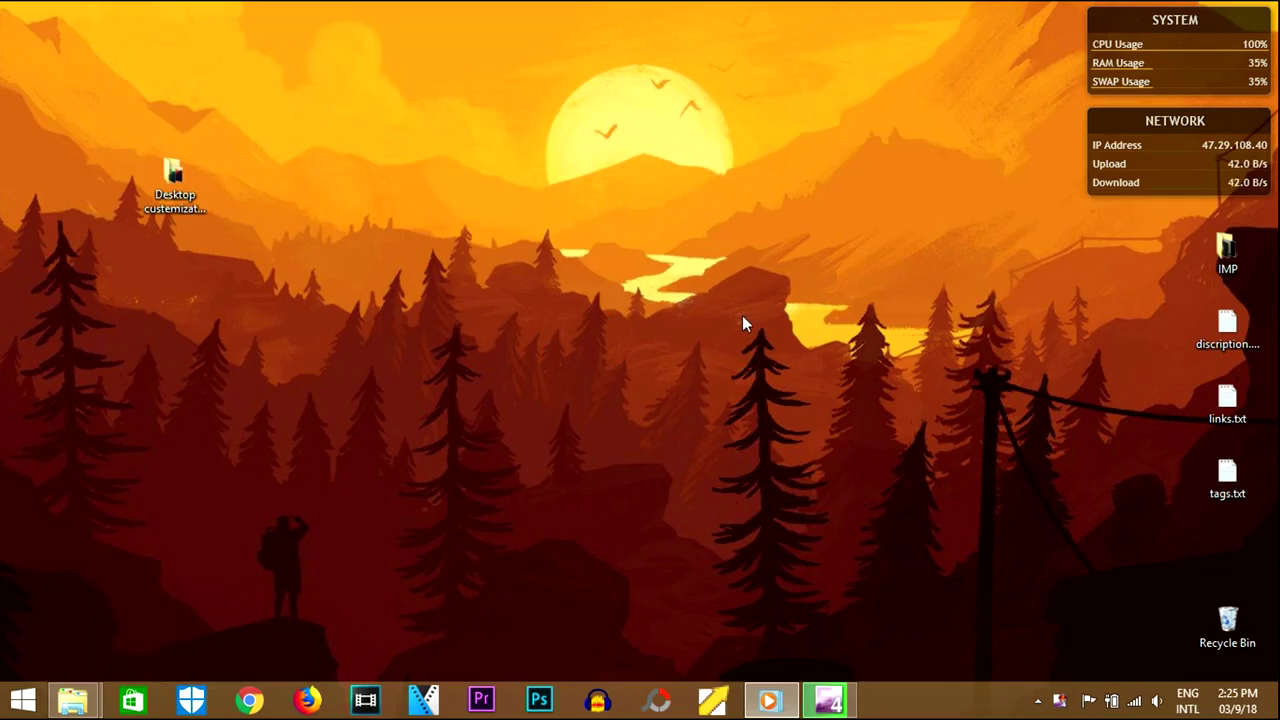
pyautogui.rightClick(742, 323)
pyautogui.click(763, 366)
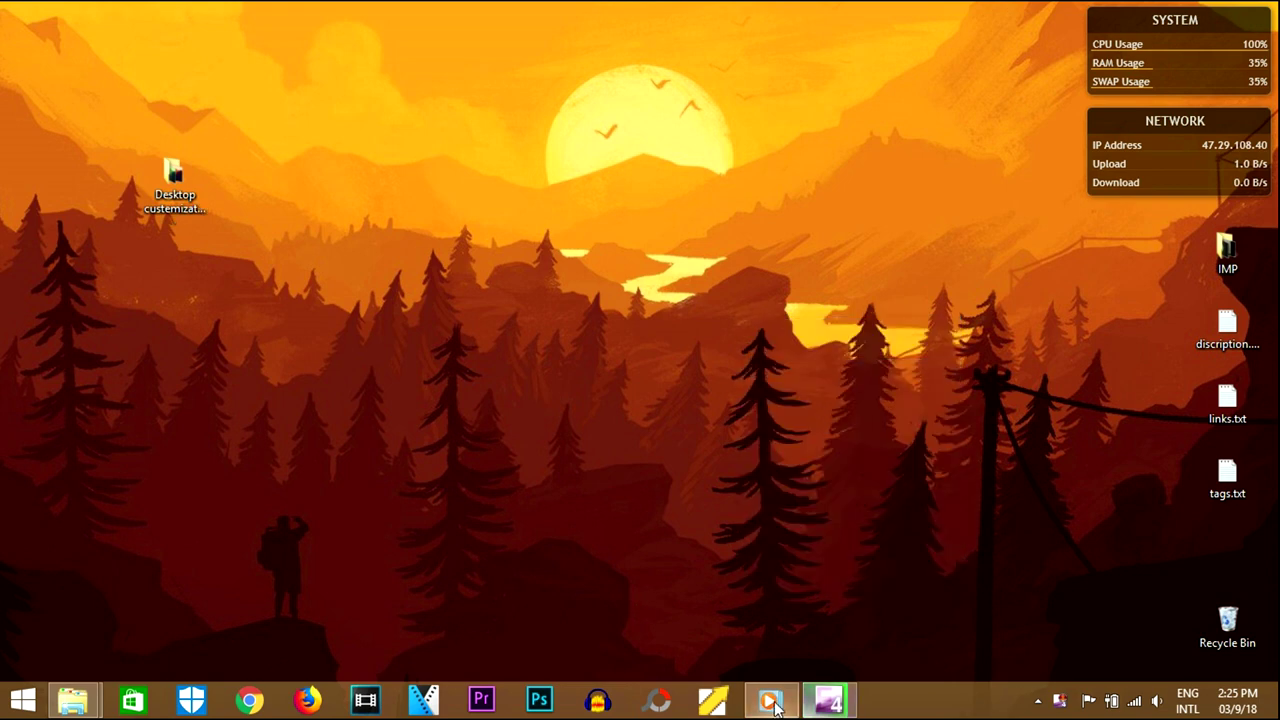
# Step: Run Rainmeter-4.2.exe from the Desktop custemization folder and start a standard installation with launch on startup enabled
pyautogui.moveTo(70, 698)
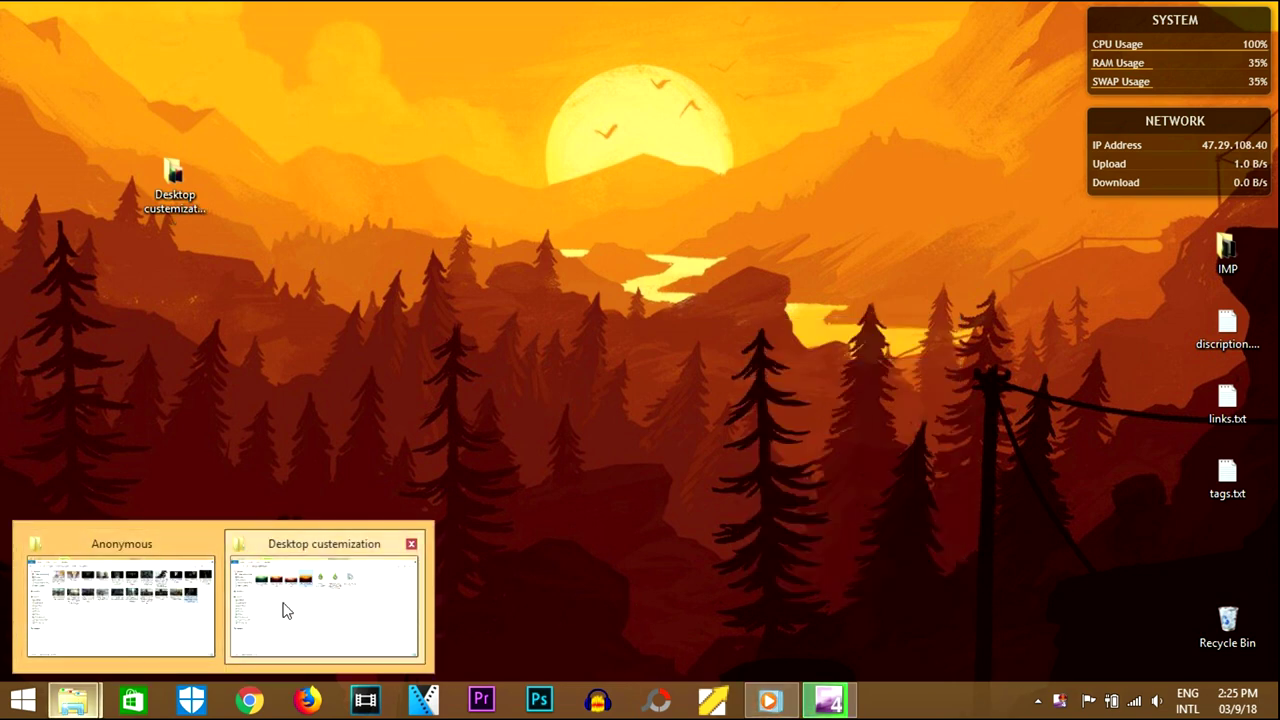
pyautogui.click(283, 610)
pyautogui.moveTo(603, 268); pyautogui.dragTo(677, 220)
pyautogui.rightClick(599, 395)
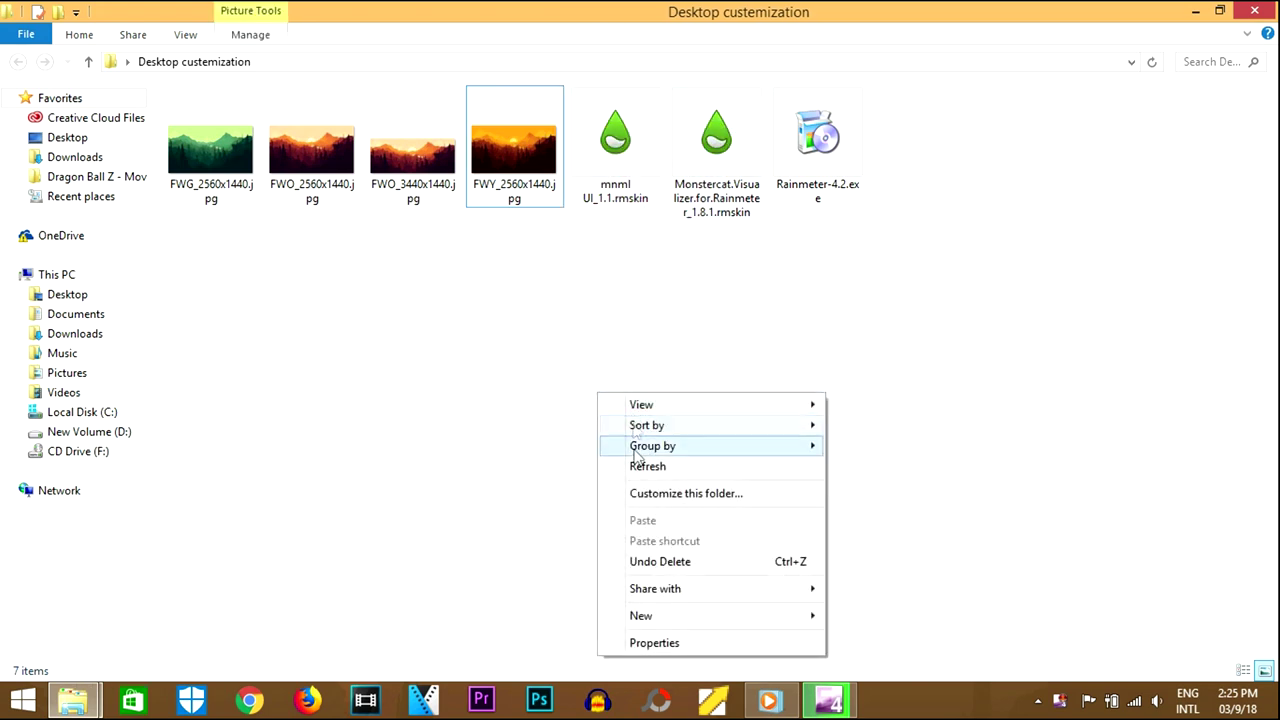
pyautogui.click(647, 466)
pyautogui.moveTo(404, 357); pyautogui.dragTo(820, 123)
pyautogui.click(822, 122)
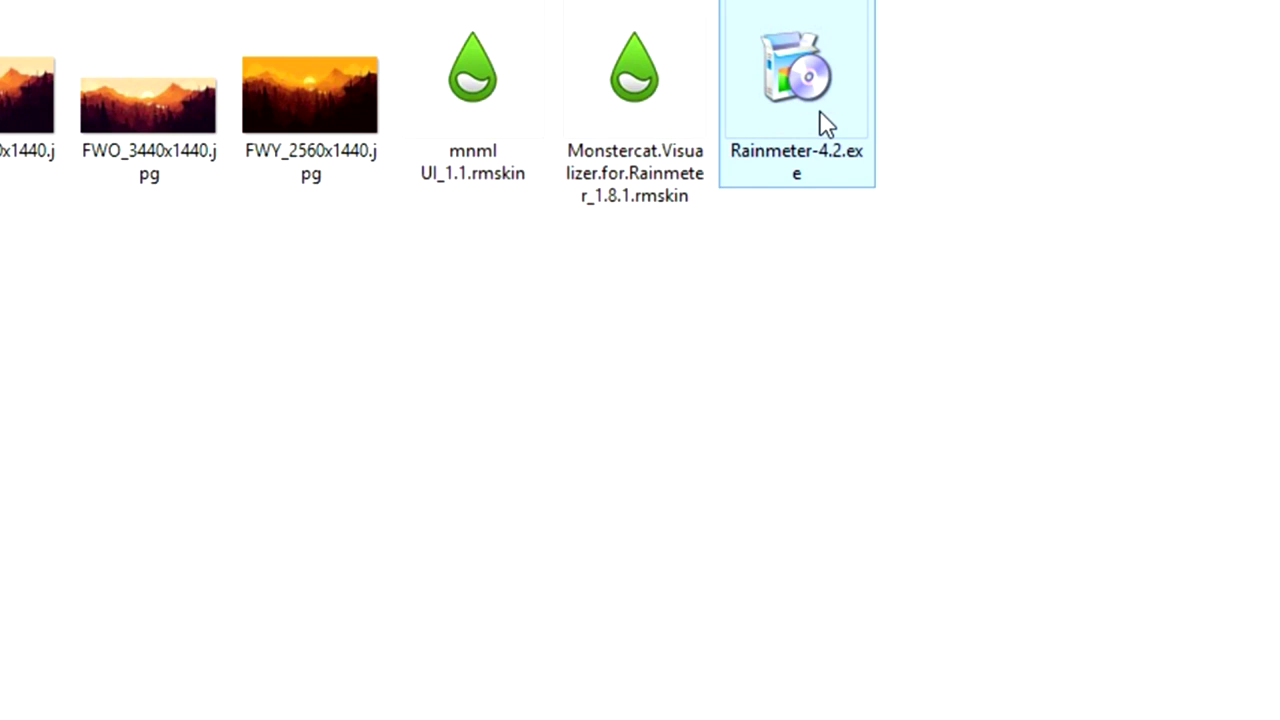
pyautogui.doubleClick(822, 122)
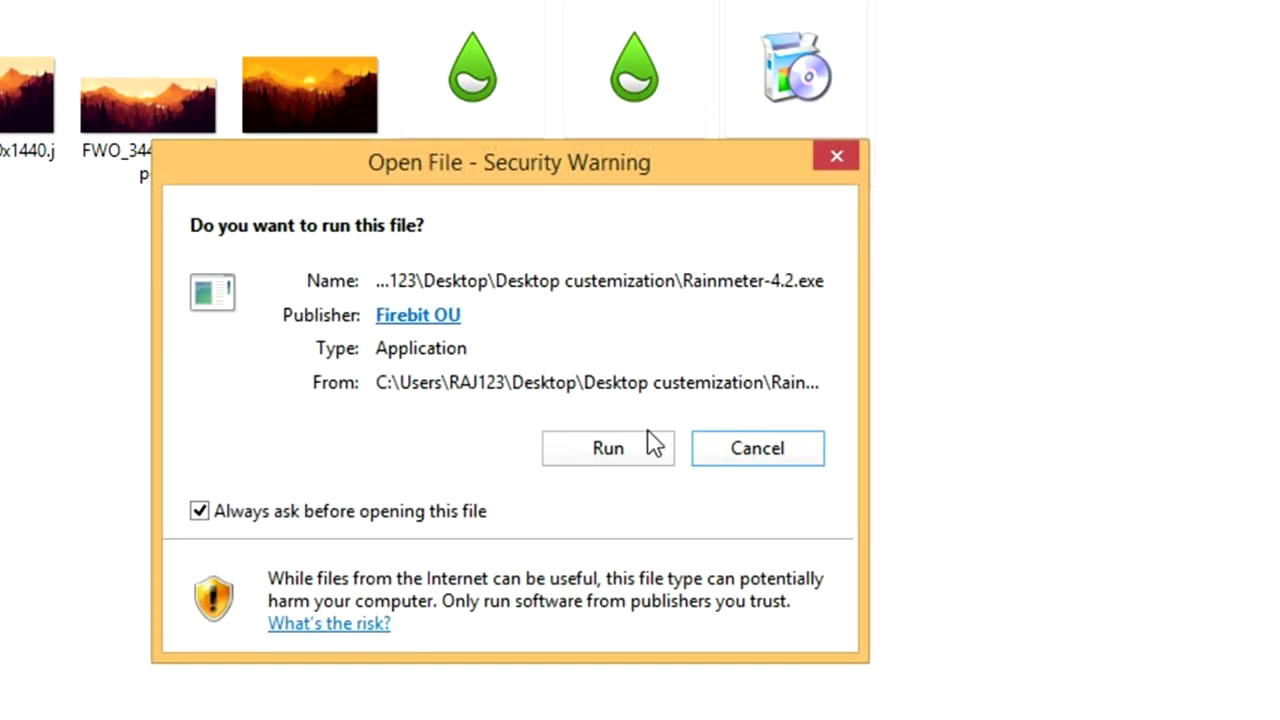
pyautogui.click(655, 443)
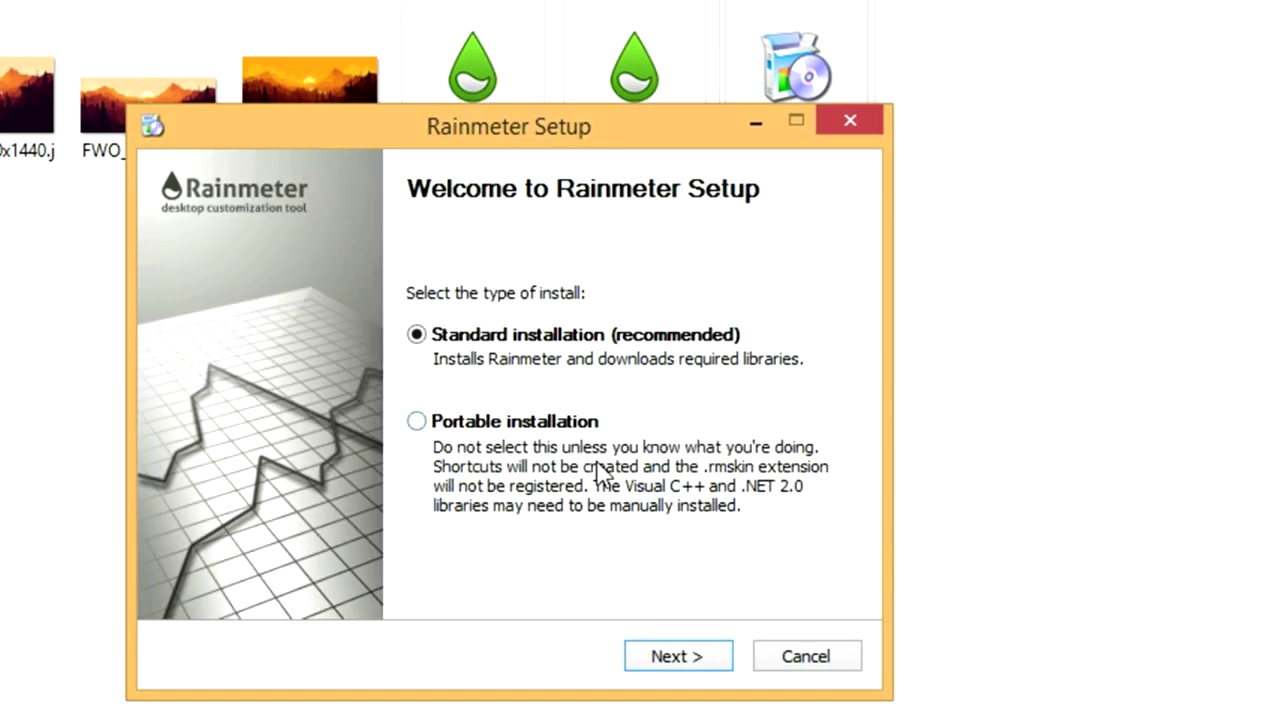
pyautogui.click(657, 656)
pyautogui.click(657, 656)
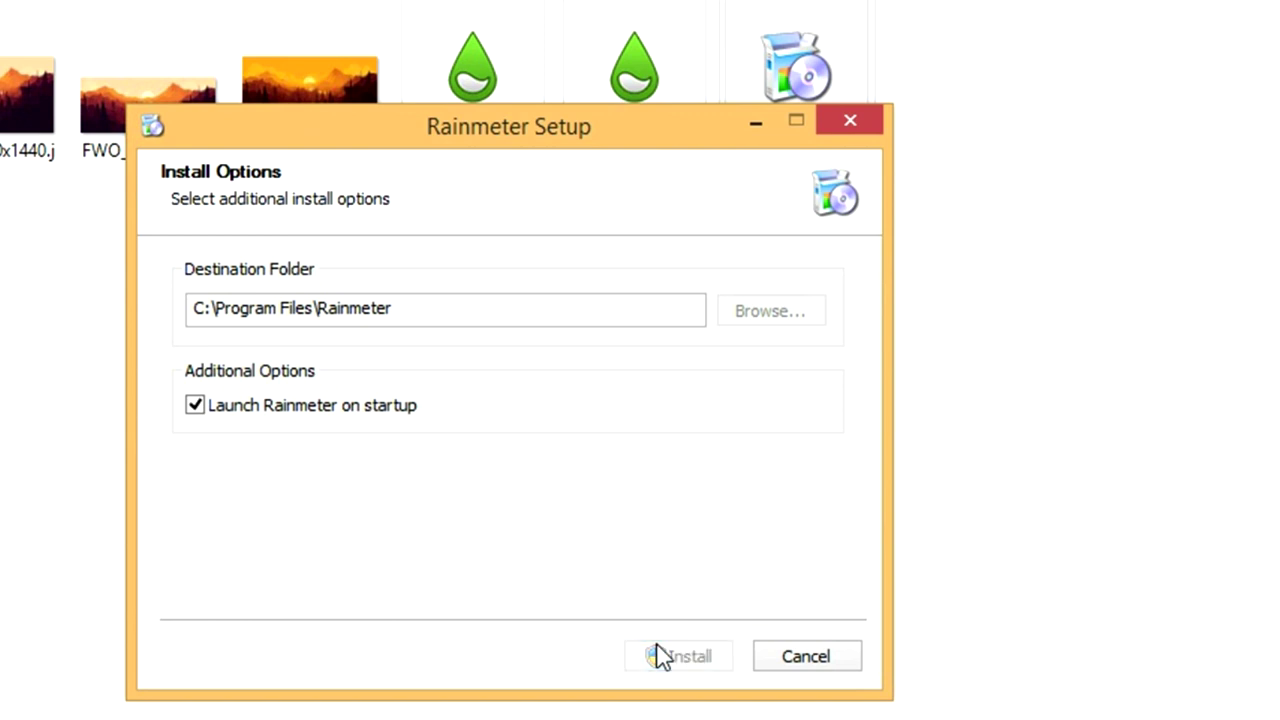
# Step: Inspect the components in the Monstercat Visualizer and mnml UI skin installers, closing each without installing
pyautogui.rightClick(635, 452)
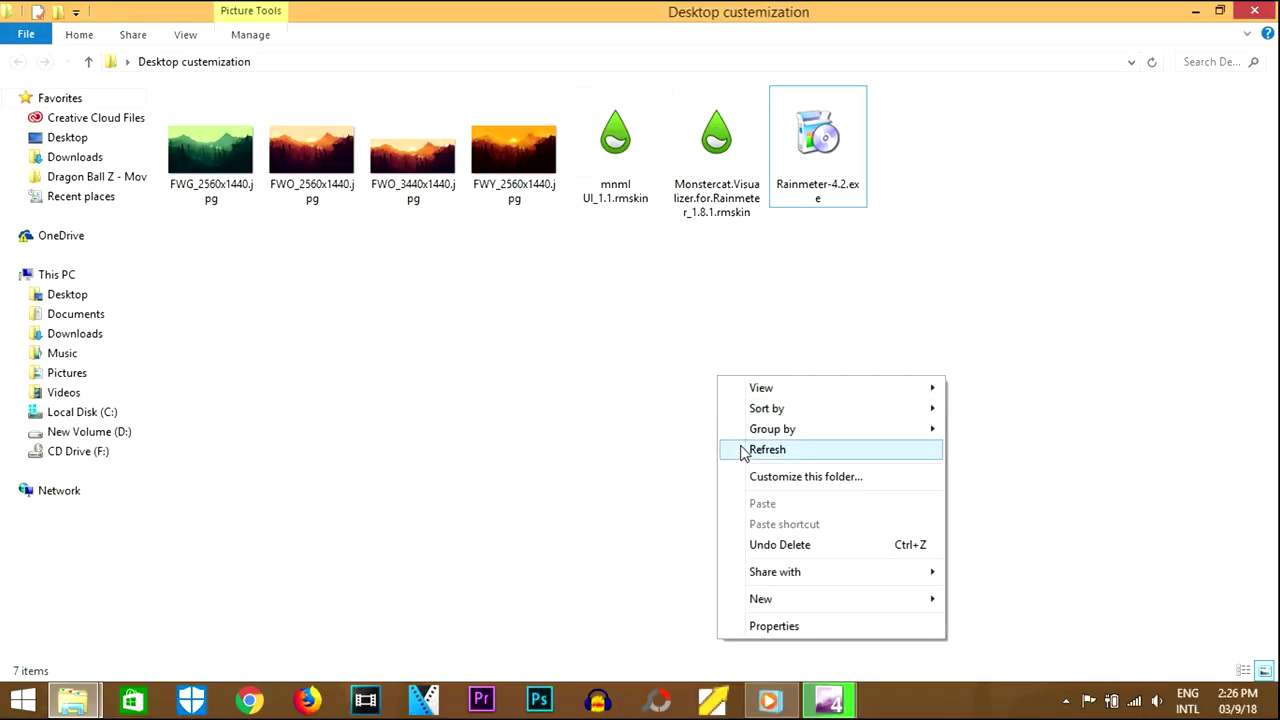
pyautogui.click(744, 453)
pyautogui.doubleClick(700, 192)
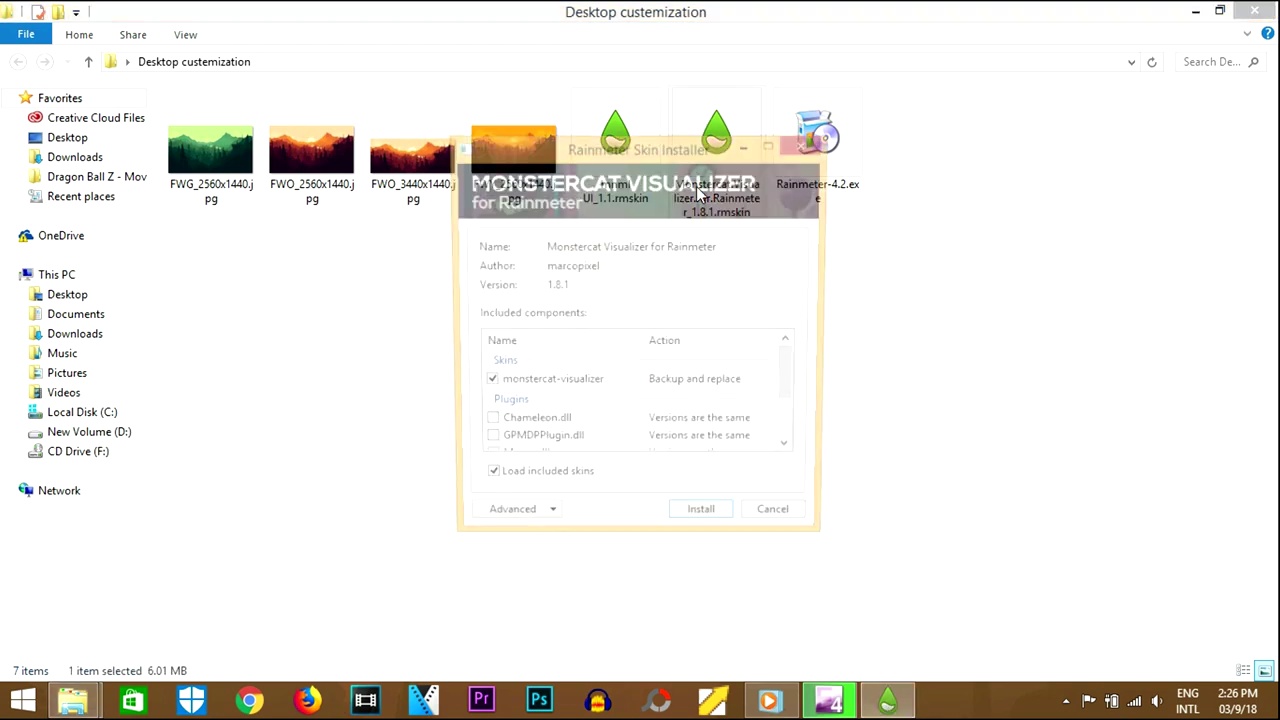
pyautogui.scroll(-2, 870, 410)
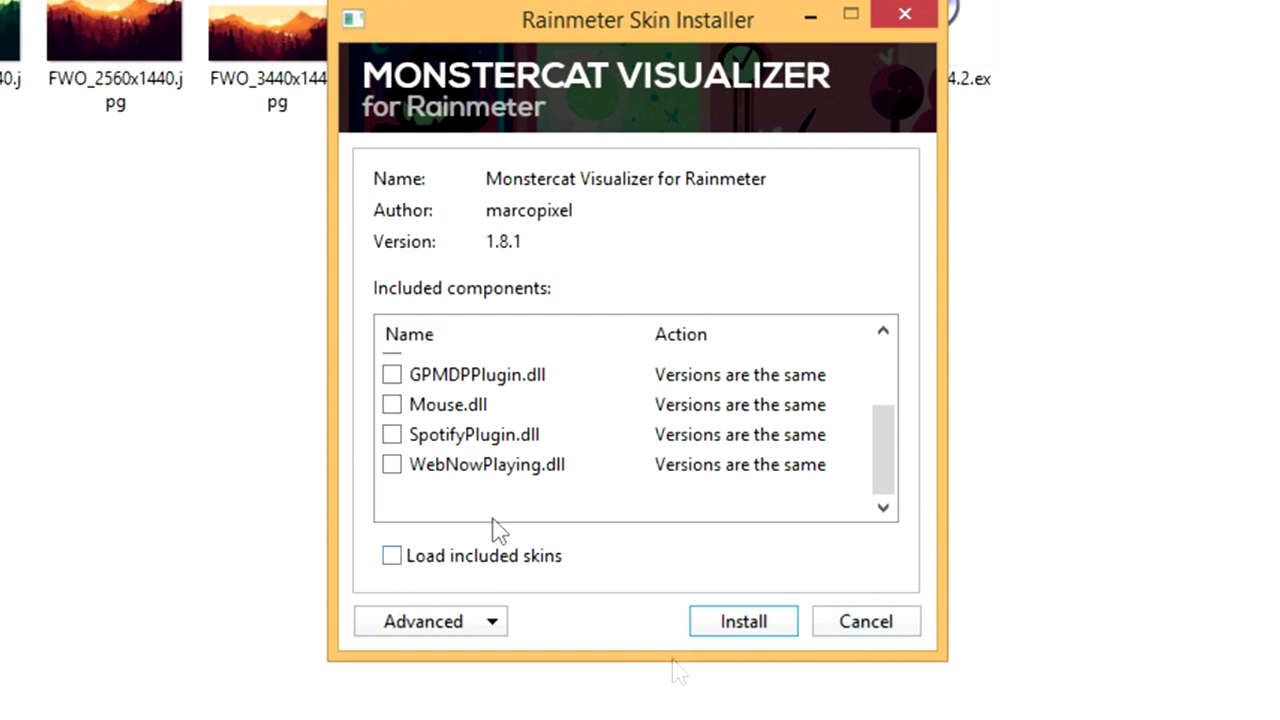
pyautogui.moveTo(886, 467); pyautogui.dragTo(894, 394)
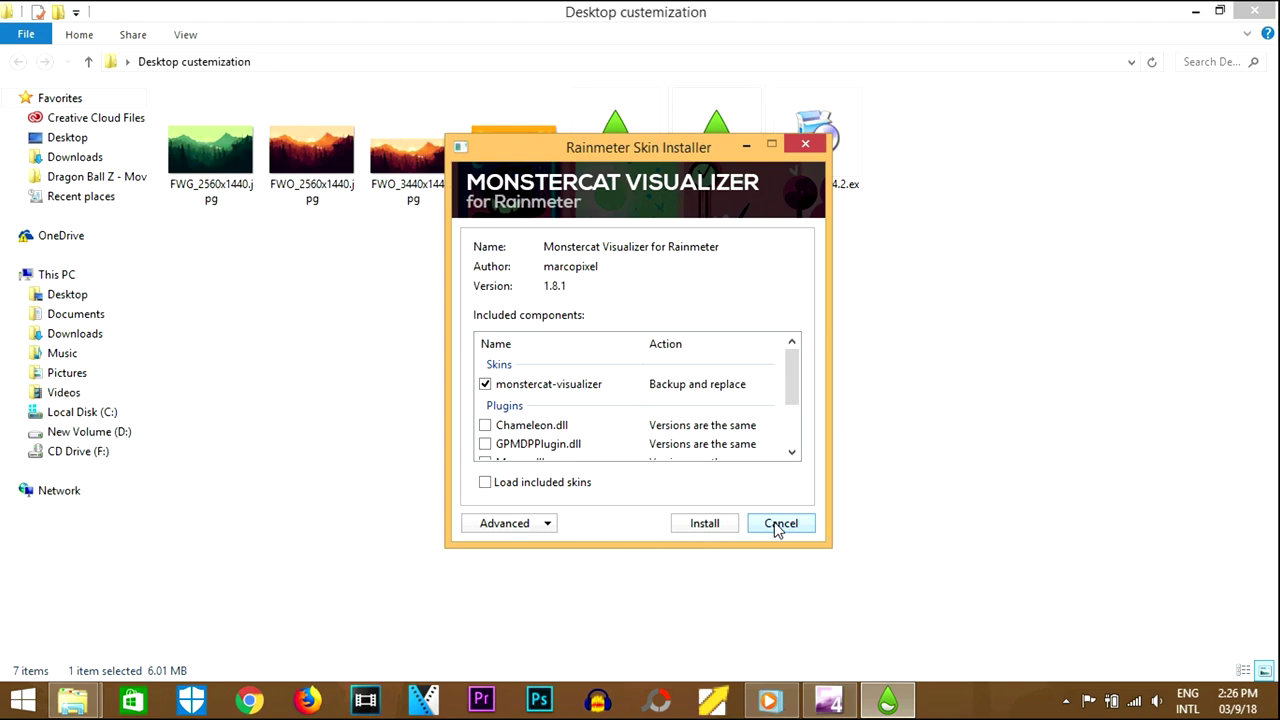
pyautogui.click(778, 525)
pyautogui.doubleClick(633, 163)
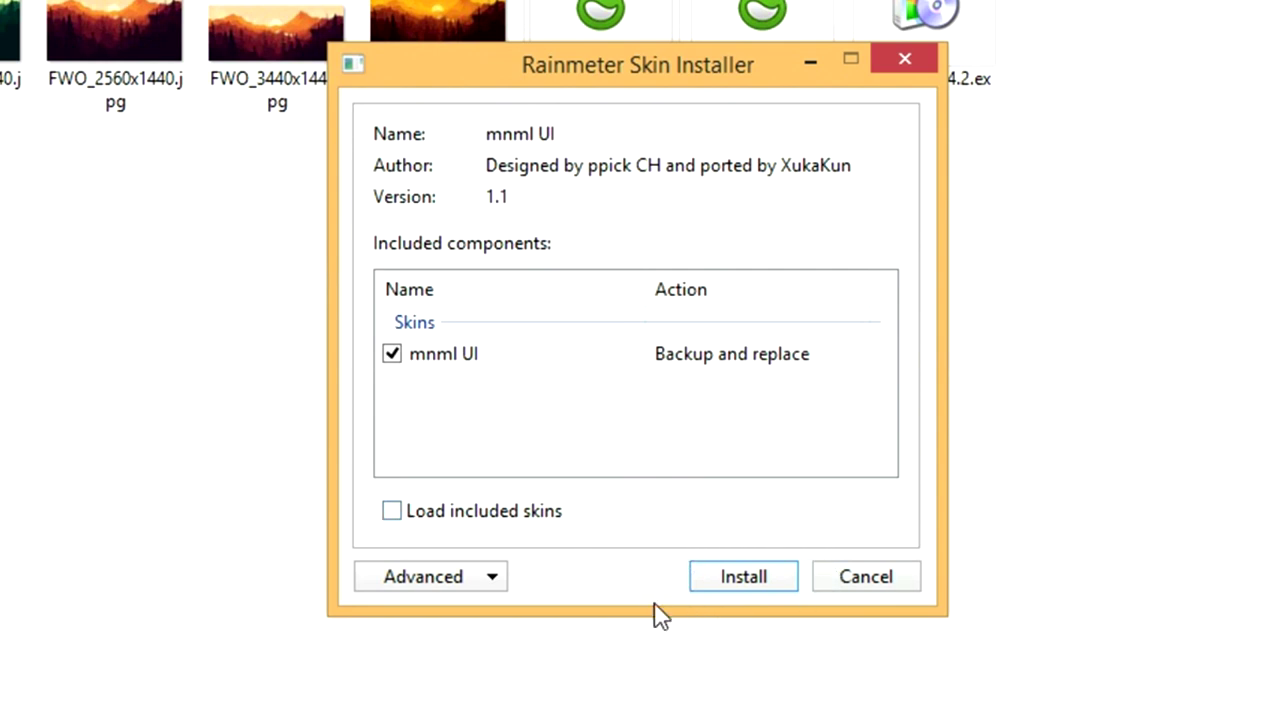
pyautogui.click(898, 62)
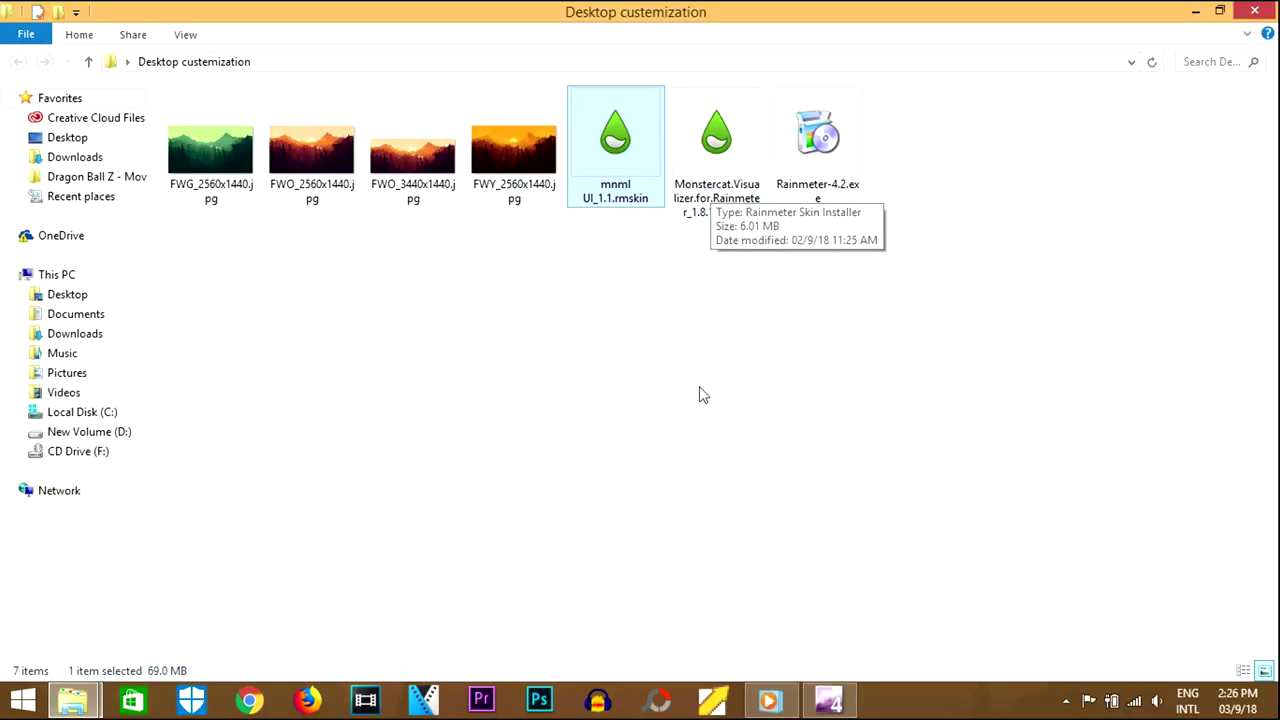
pyautogui.click(700, 389)
# Step: Show and refresh the desktop, and open the Manage Rainmeter window from the hidden notification icons
pyautogui.press('super+d')
pyautogui.rightClick(826, 399)
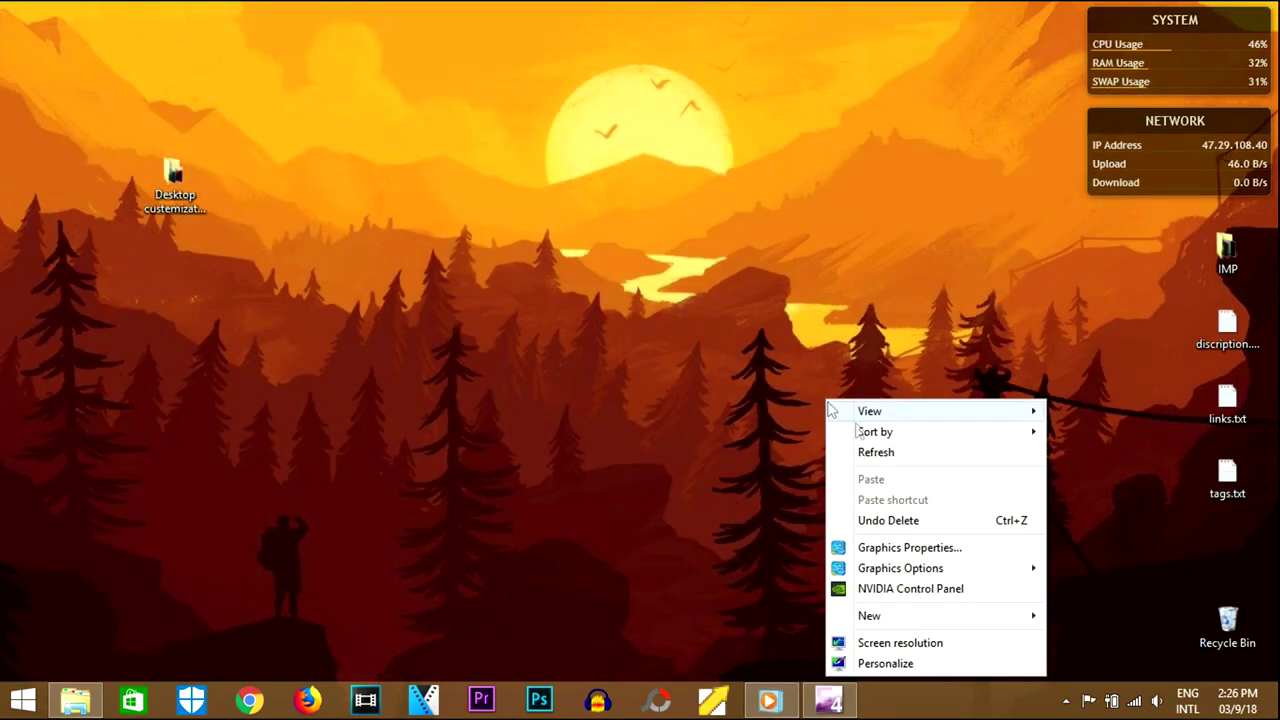
pyautogui.click(866, 453)
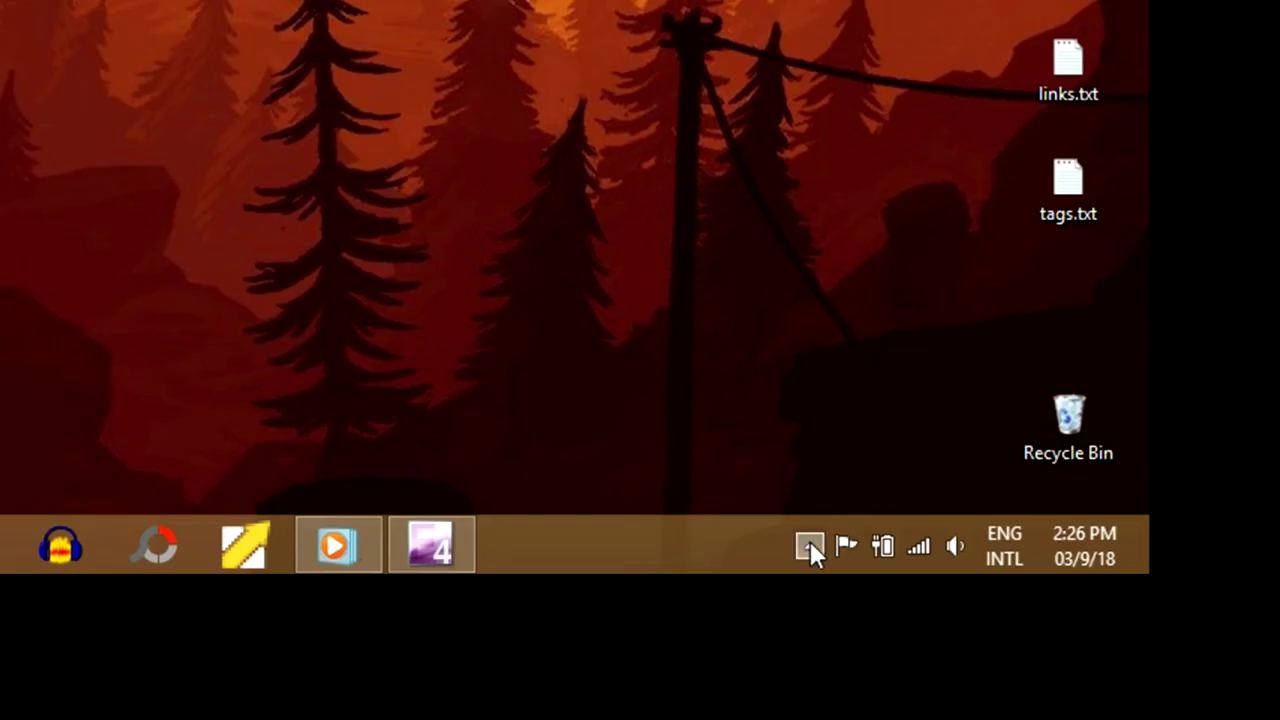
pyautogui.click(1066, 701)
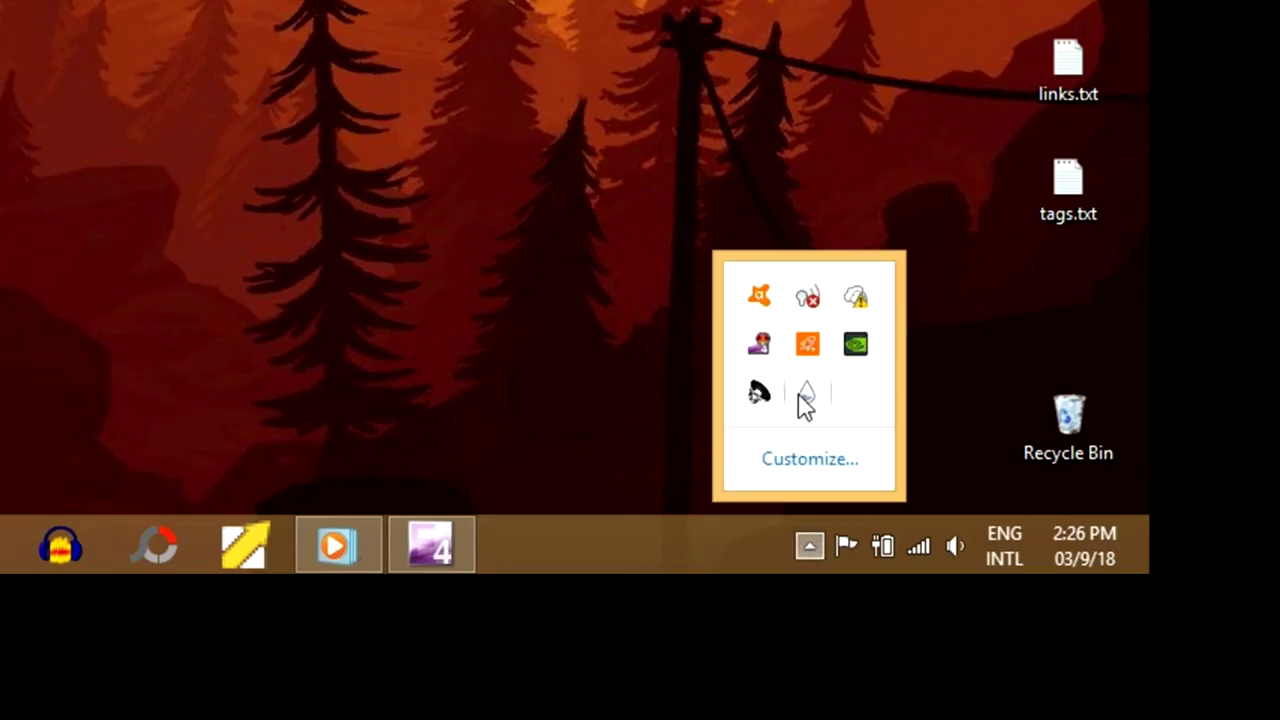
pyautogui.click(807, 395)
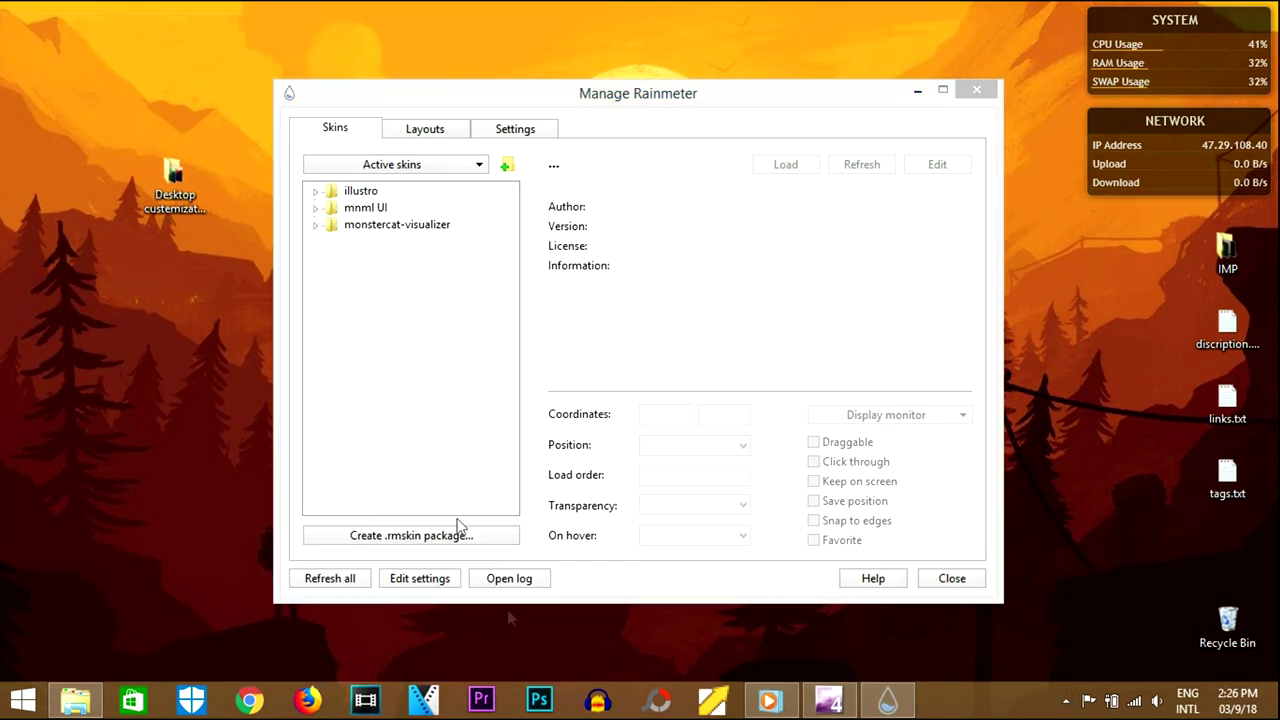
# Step: Close the Anonymous folder window, check the skin files in the Desktop custemization folder and return to Manage Rainmeter
pyautogui.click(88, 700)
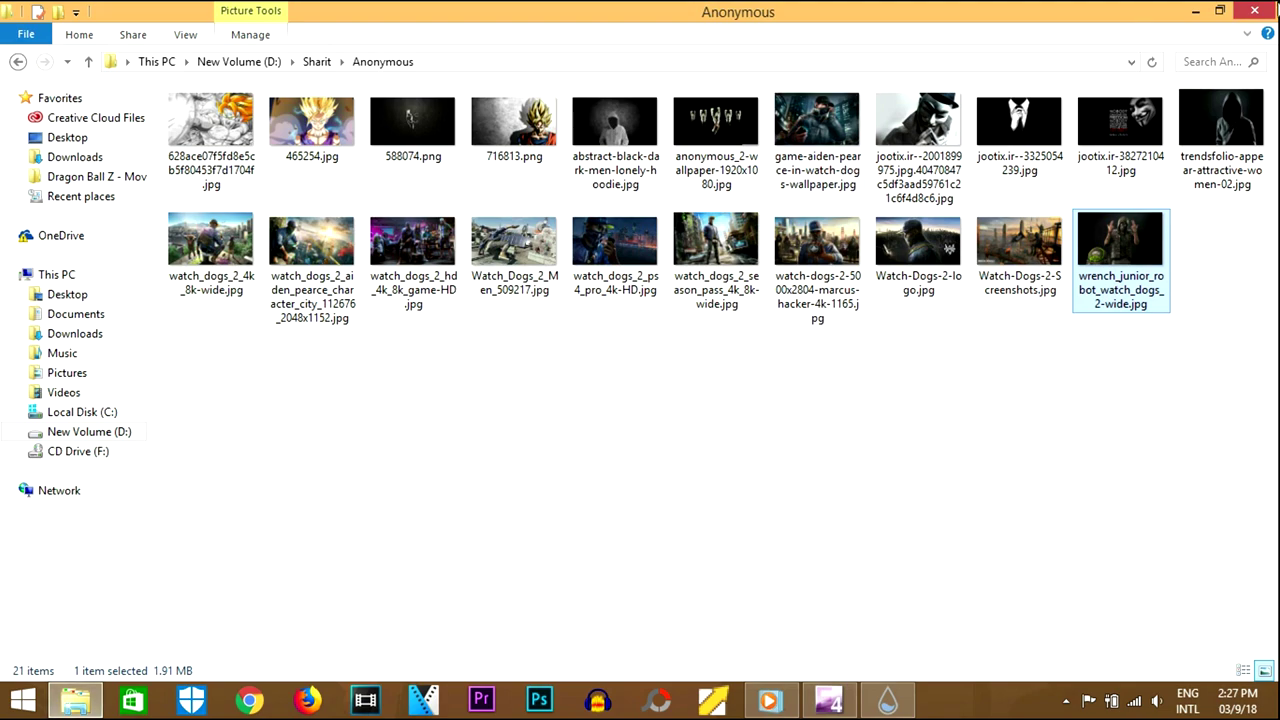
pyautogui.click(1255, 10)
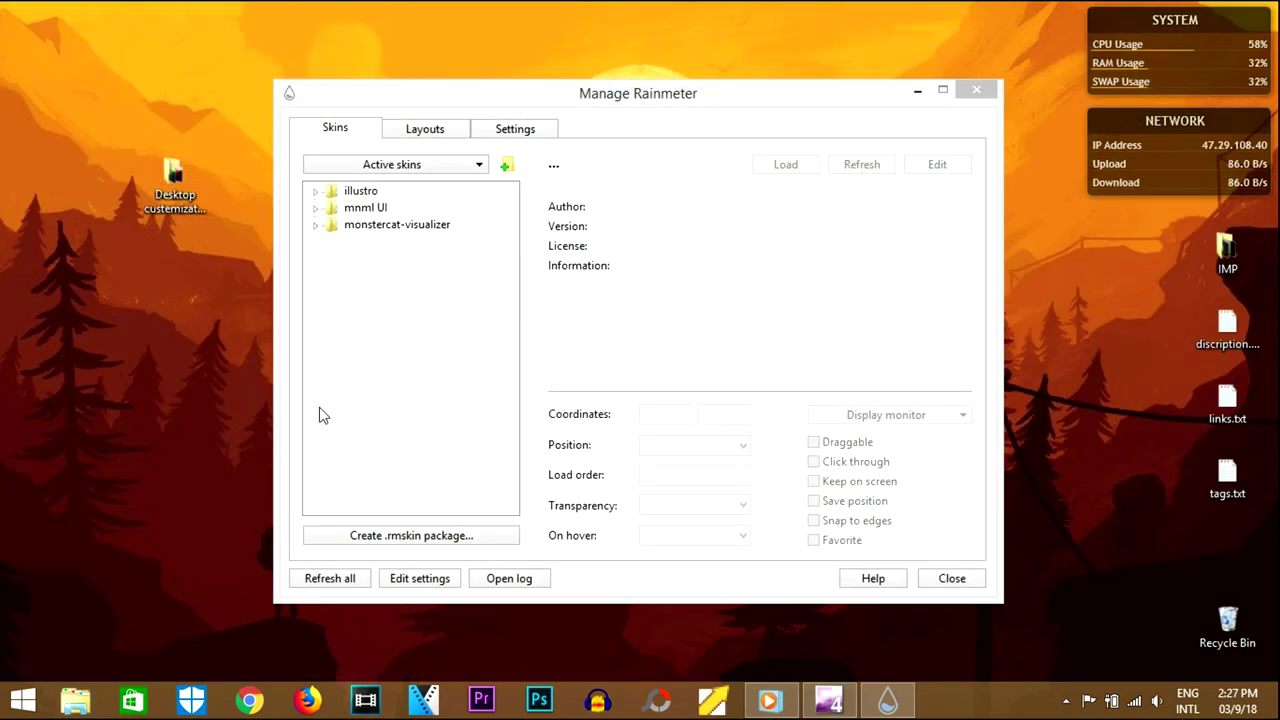
pyautogui.doubleClick(177, 180)
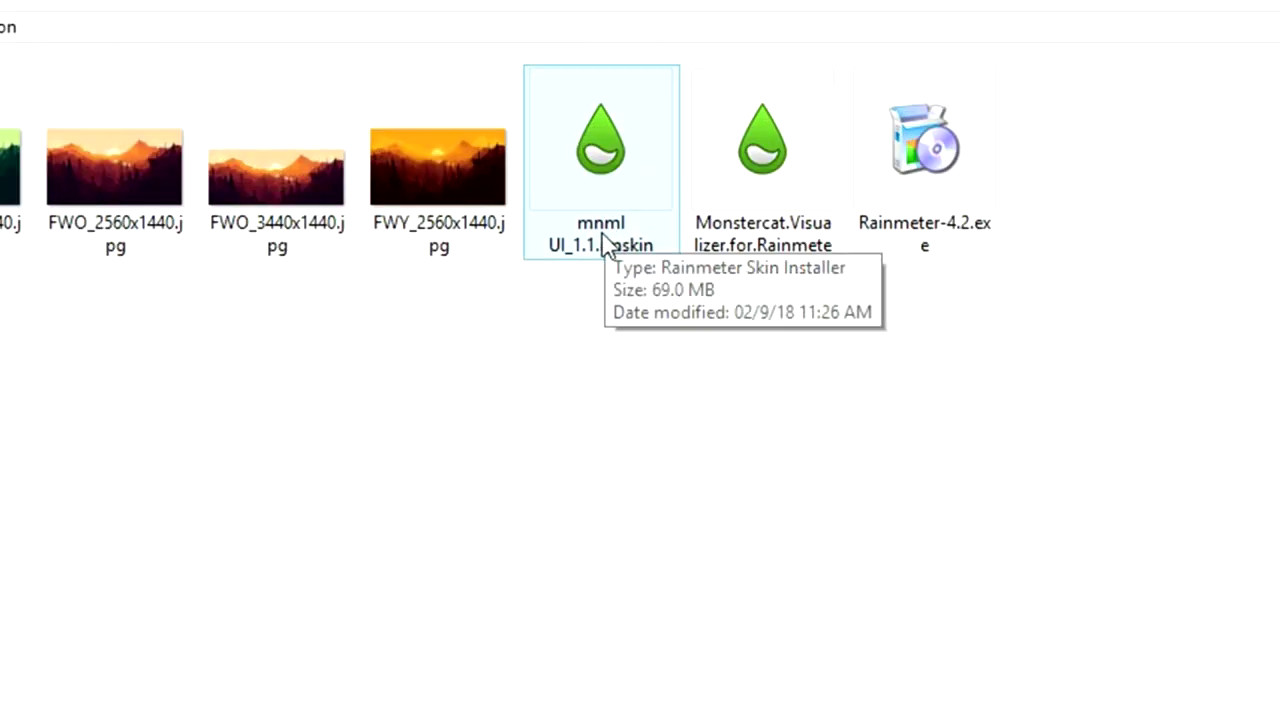
pyautogui.click(730, 248)
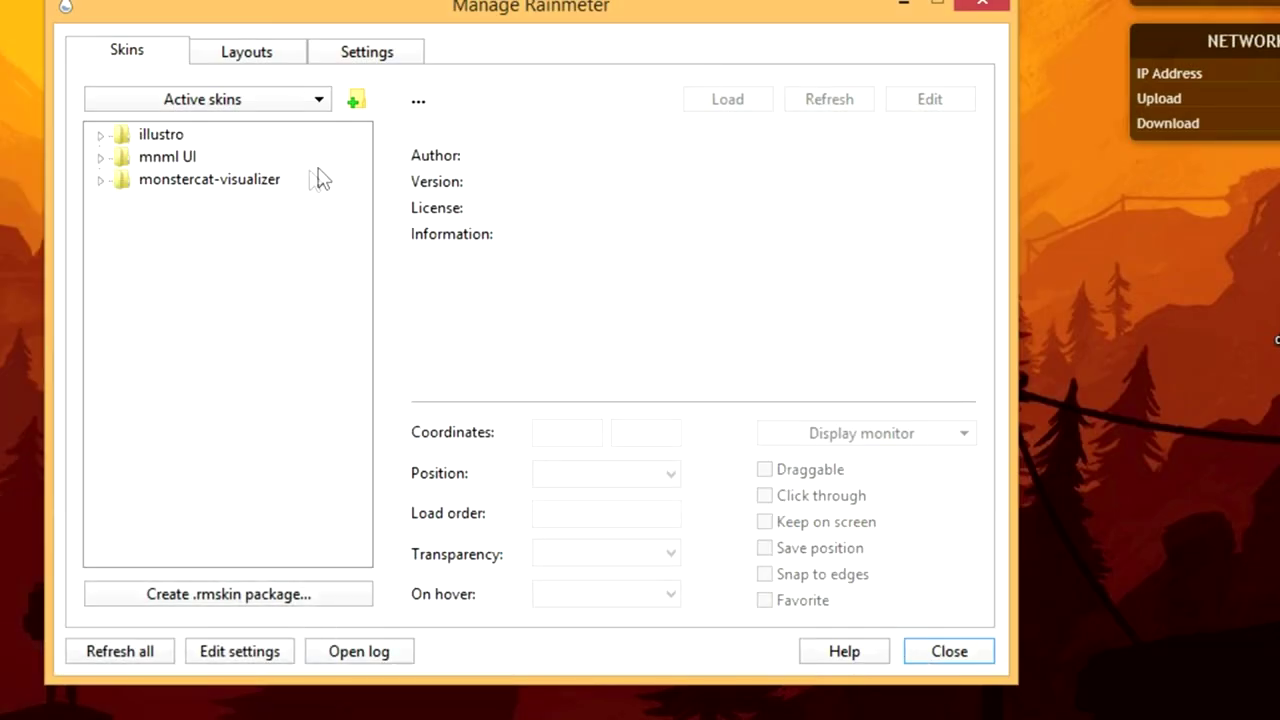
# Step: Load the Stroke.ini skin from mnml UI and place it in the middle of the desktop, at about 392, 225
pyautogui.click(100, 158)
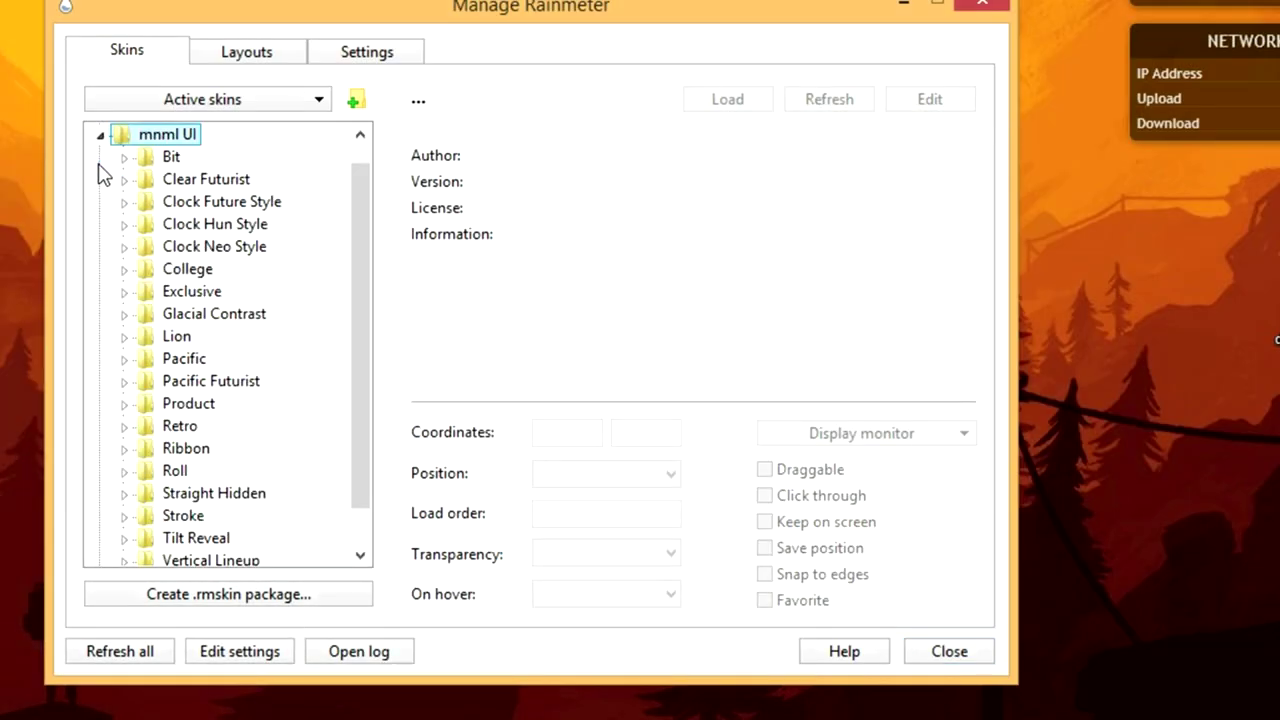
pyautogui.moveTo(363, 234); pyautogui.dragTo(362, 325)
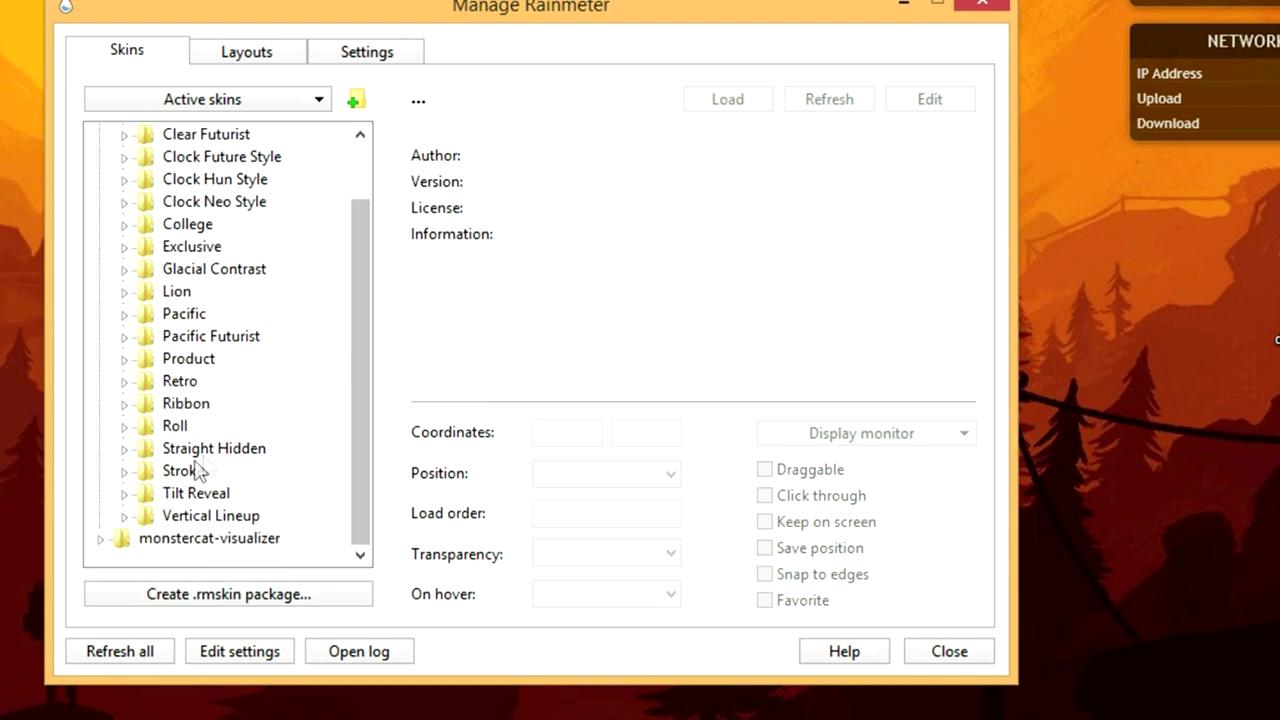
pyautogui.click(125, 472)
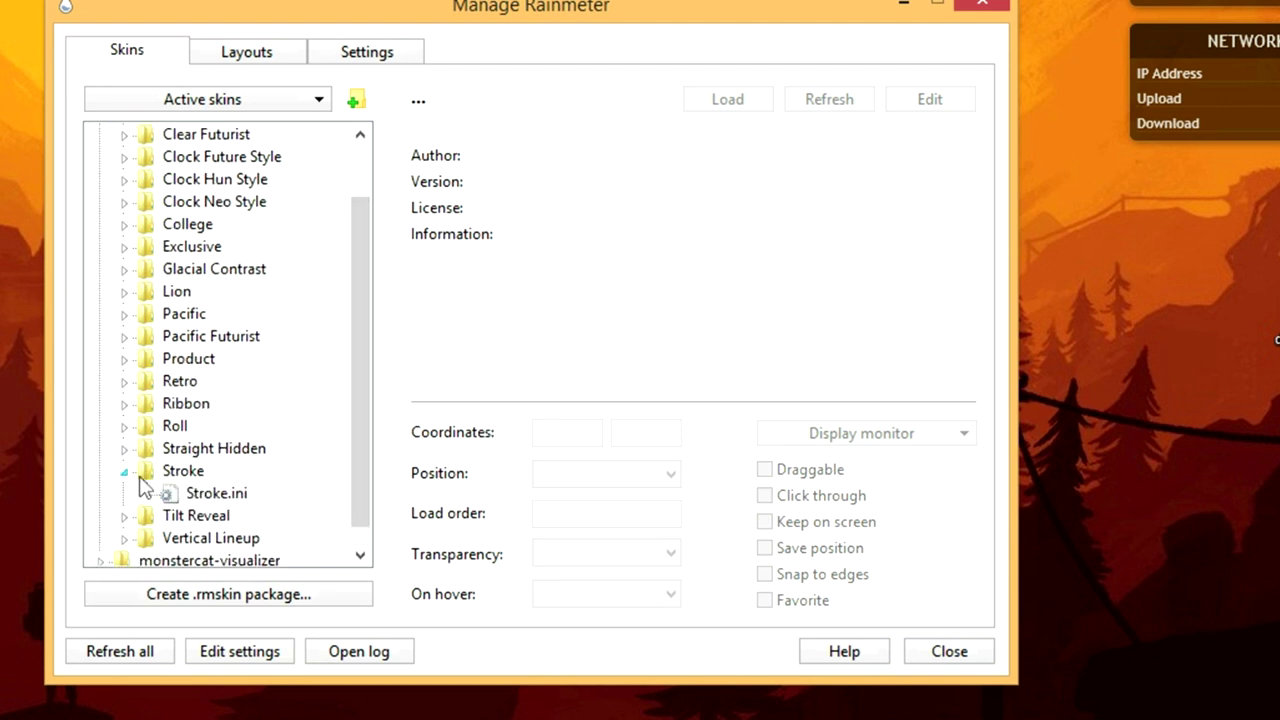
pyautogui.doubleClick(205, 494)
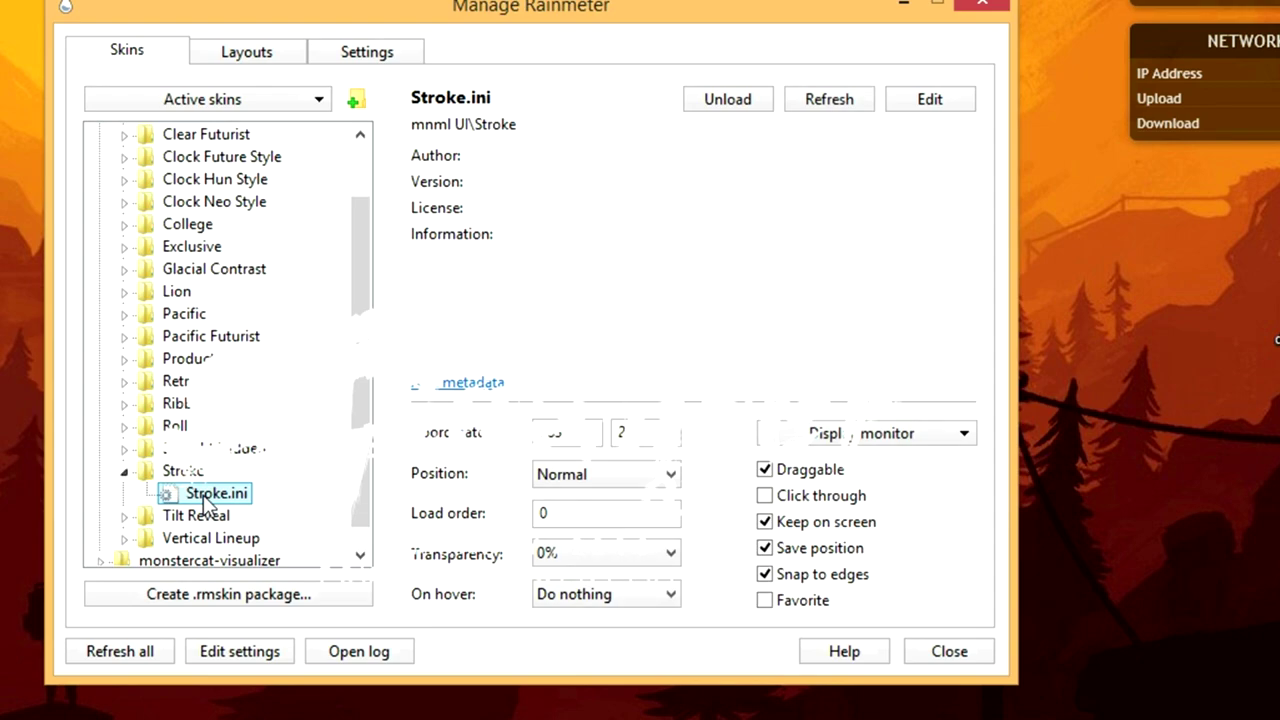
pyautogui.click(903, 6)
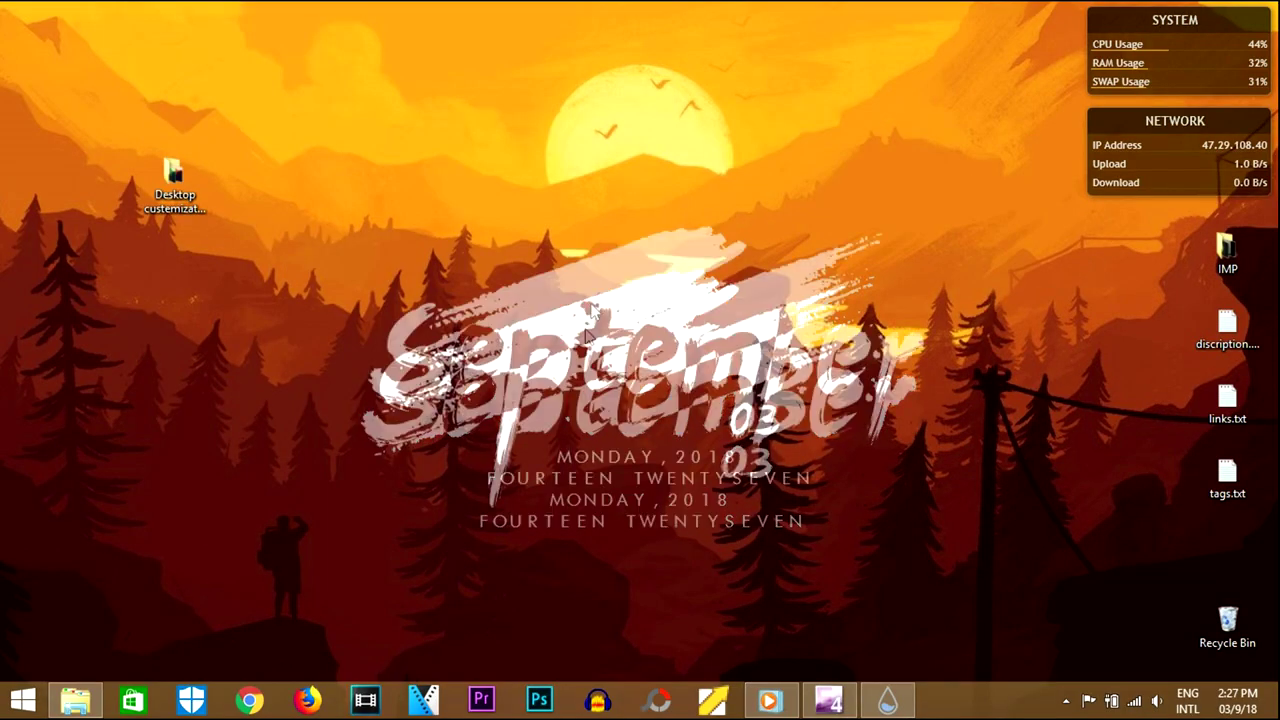
pyautogui.moveTo(570, 290); pyautogui.dragTo(550, 319)
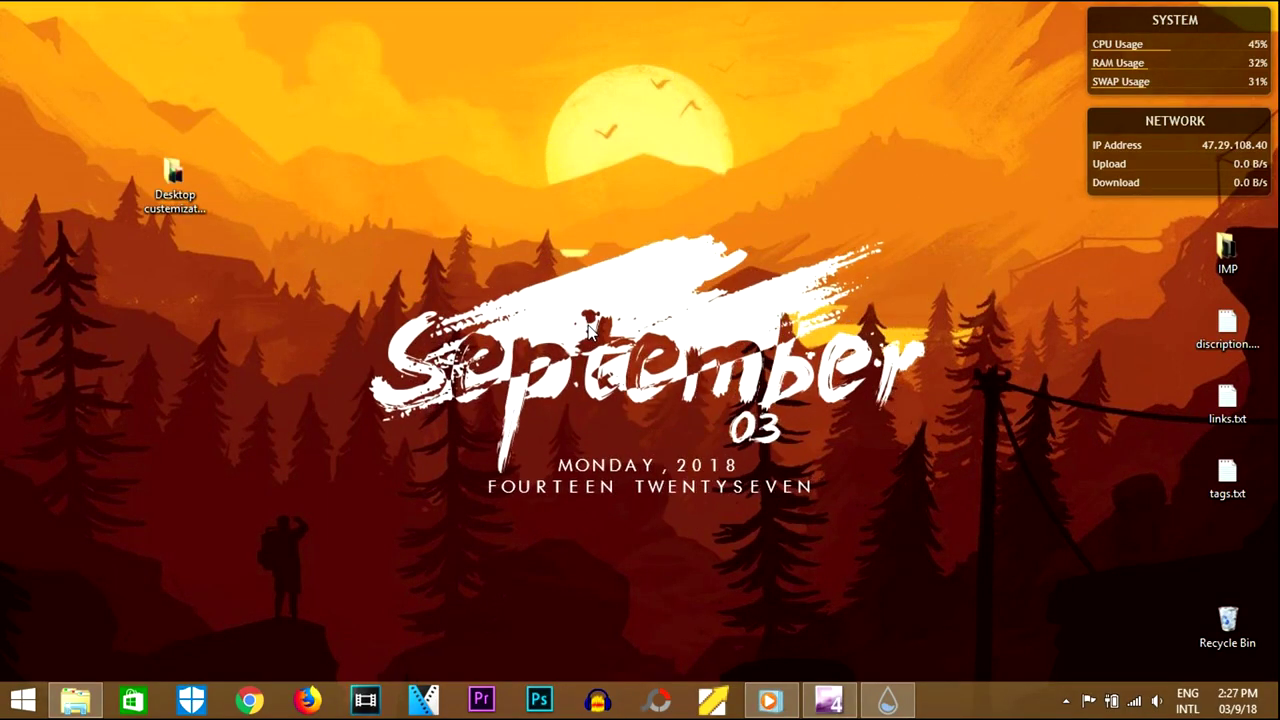
# Step: Reopen Manage Rainmeter, collapse the Stroke and mnml UI folders, and expand the monstercat-visualizer folder
pyautogui.click(882, 706)
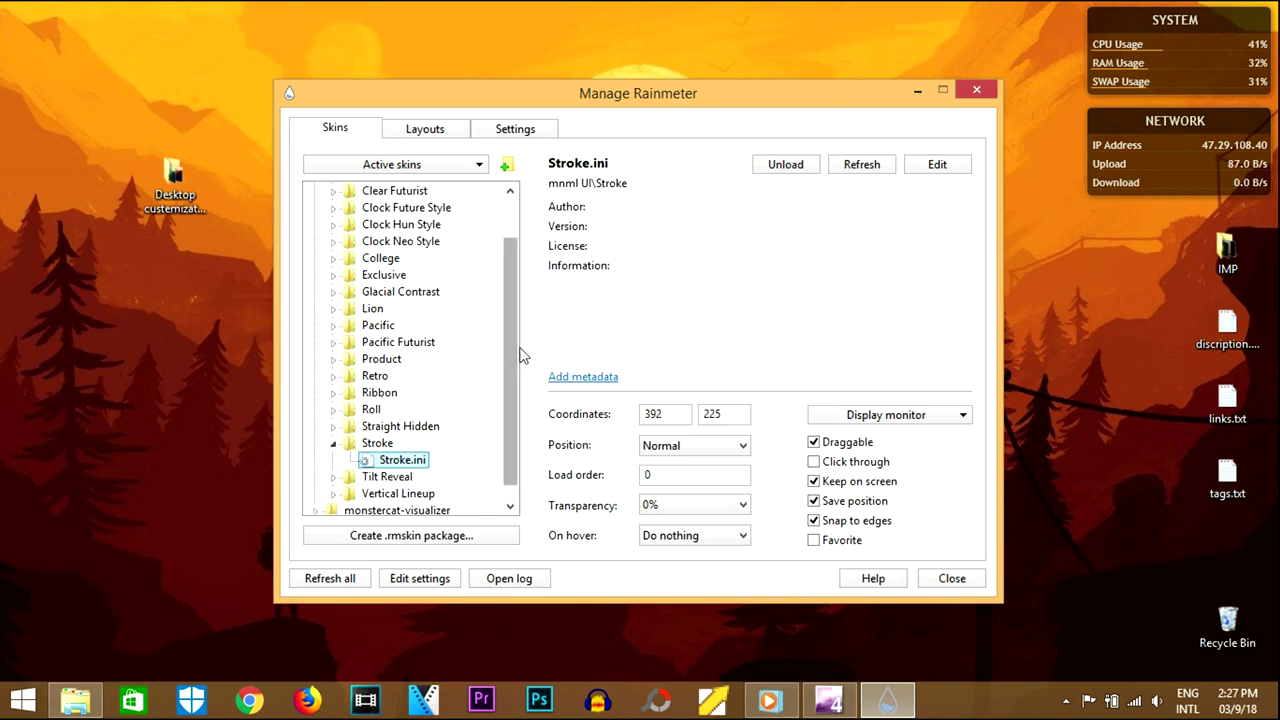
pyautogui.click(334, 444)
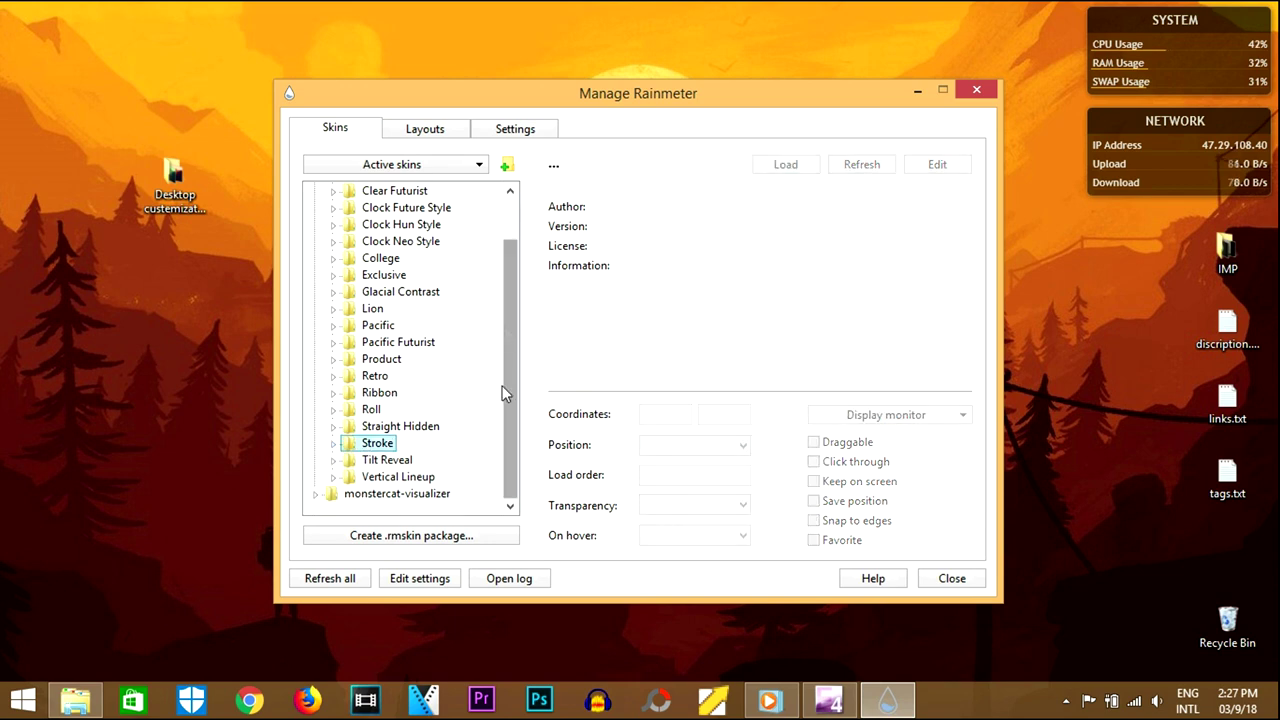
pyautogui.scroll(1, 509, 313)
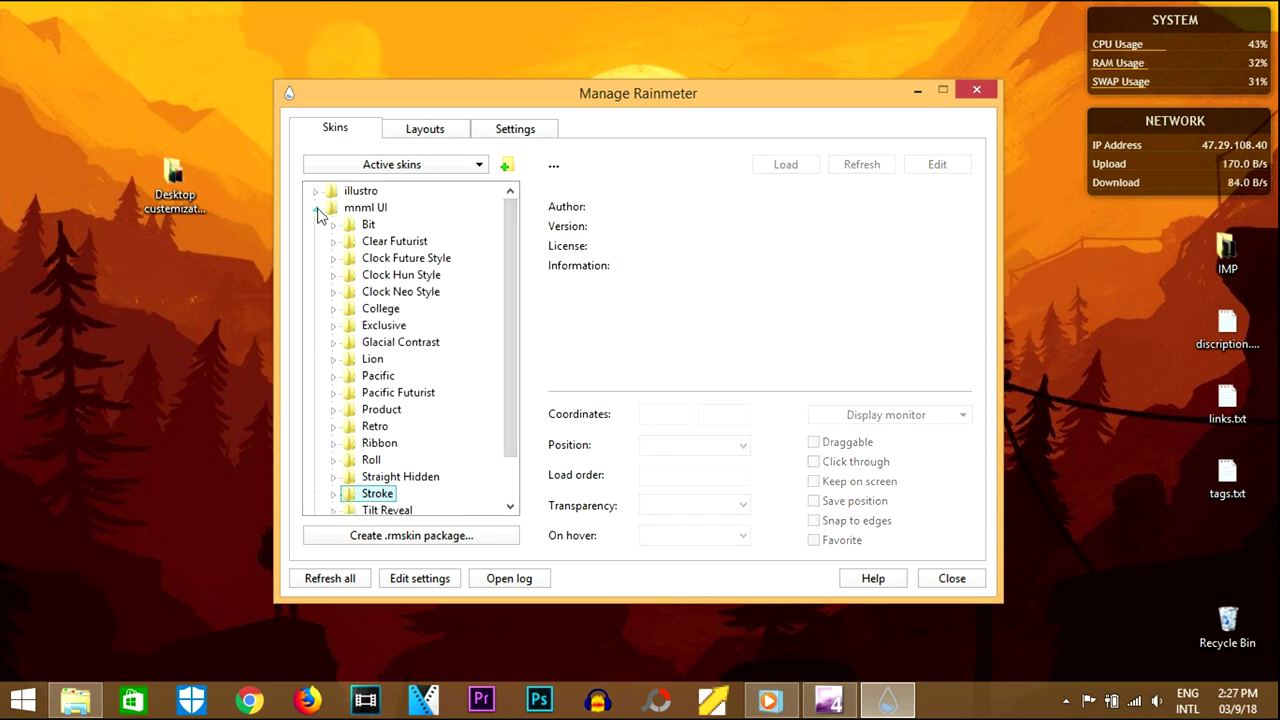
pyautogui.click(318, 210)
pyautogui.click(208, 181)
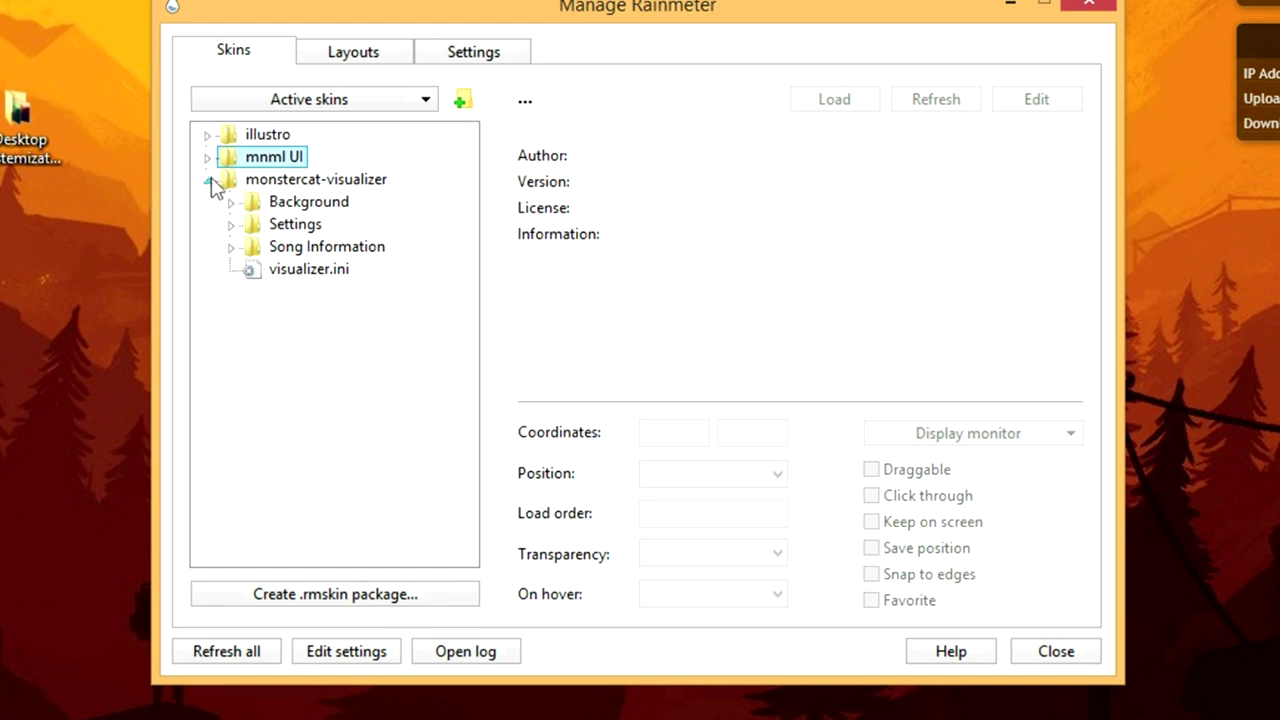
pyautogui.click(207, 182)
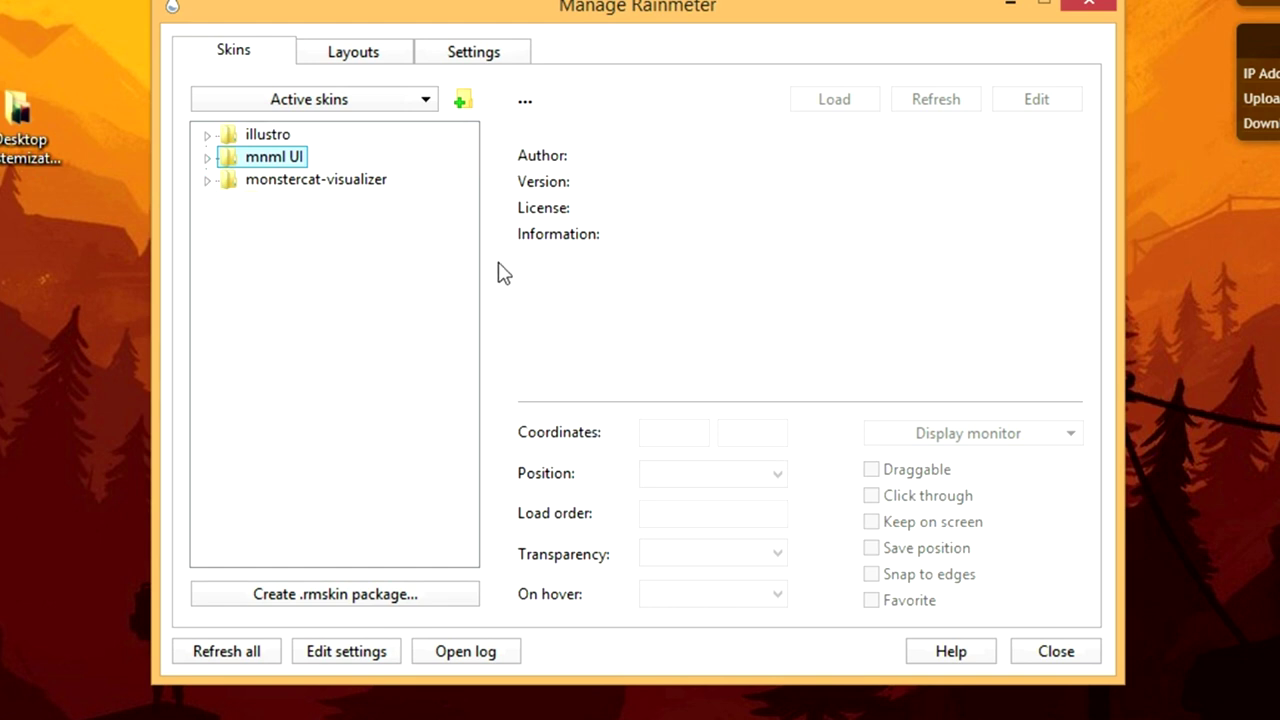
pyautogui.click(207, 181)
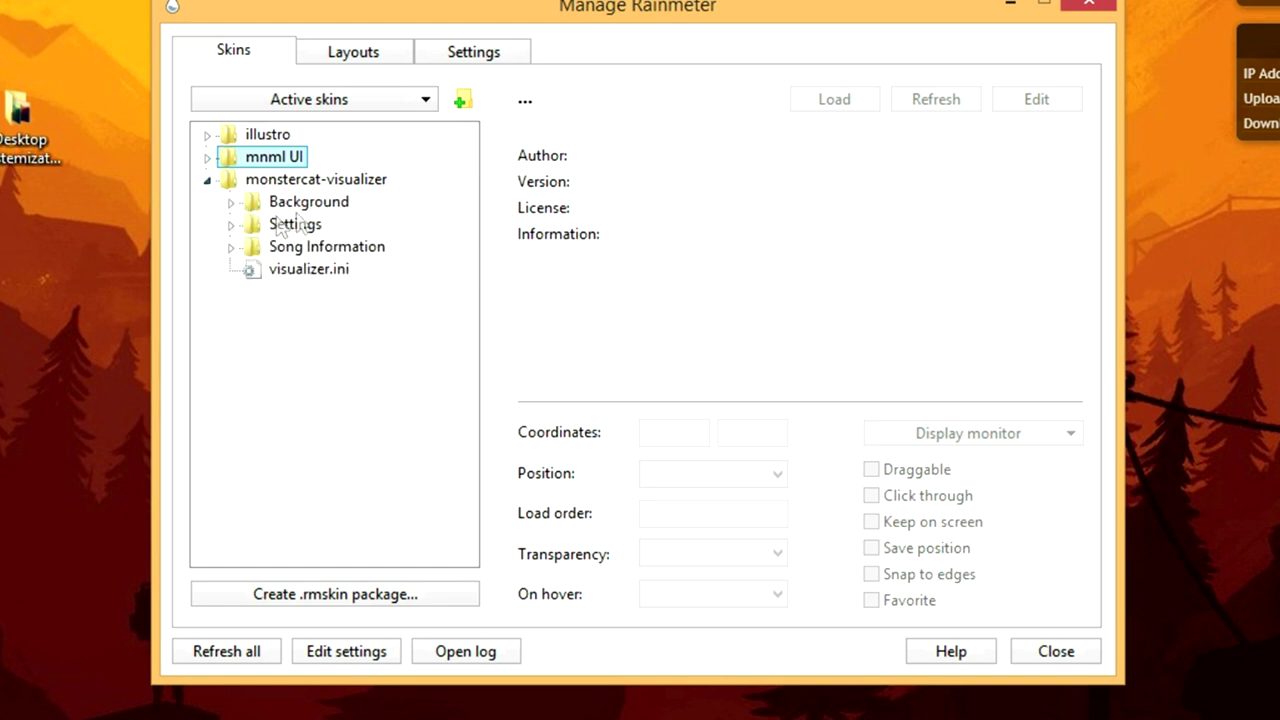
# Step: Try loading and unloading the monstercat-visualizer skin visualizer.ini, and check the desktop without it
pyautogui.click(304, 274)
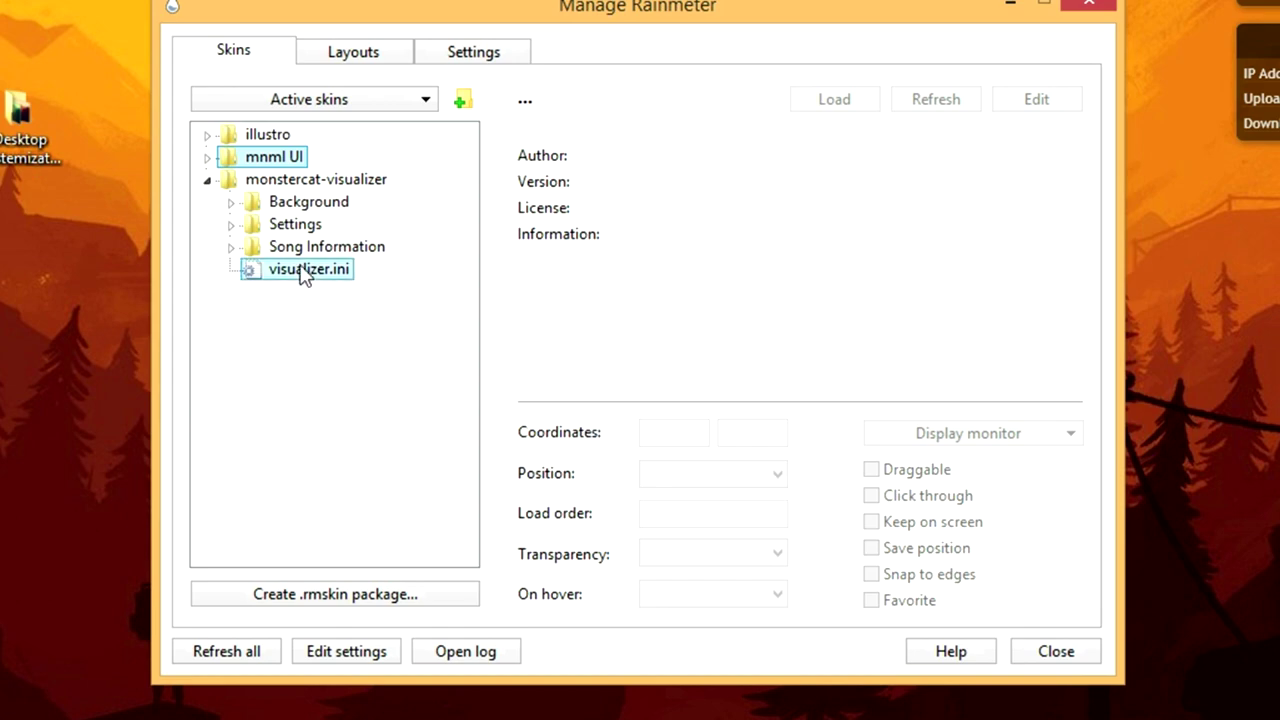
pyautogui.moveTo(730, 15); pyautogui.dragTo(754, 88)
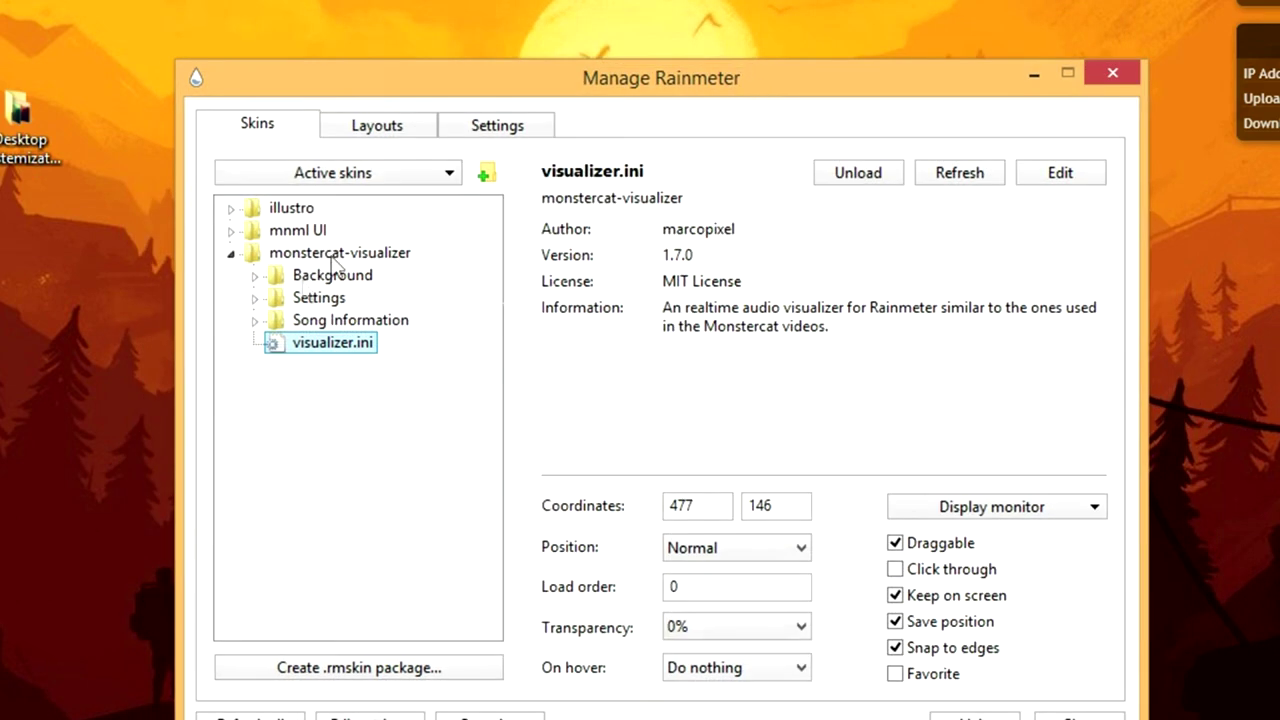
pyautogui.doubleClick(320, 343)
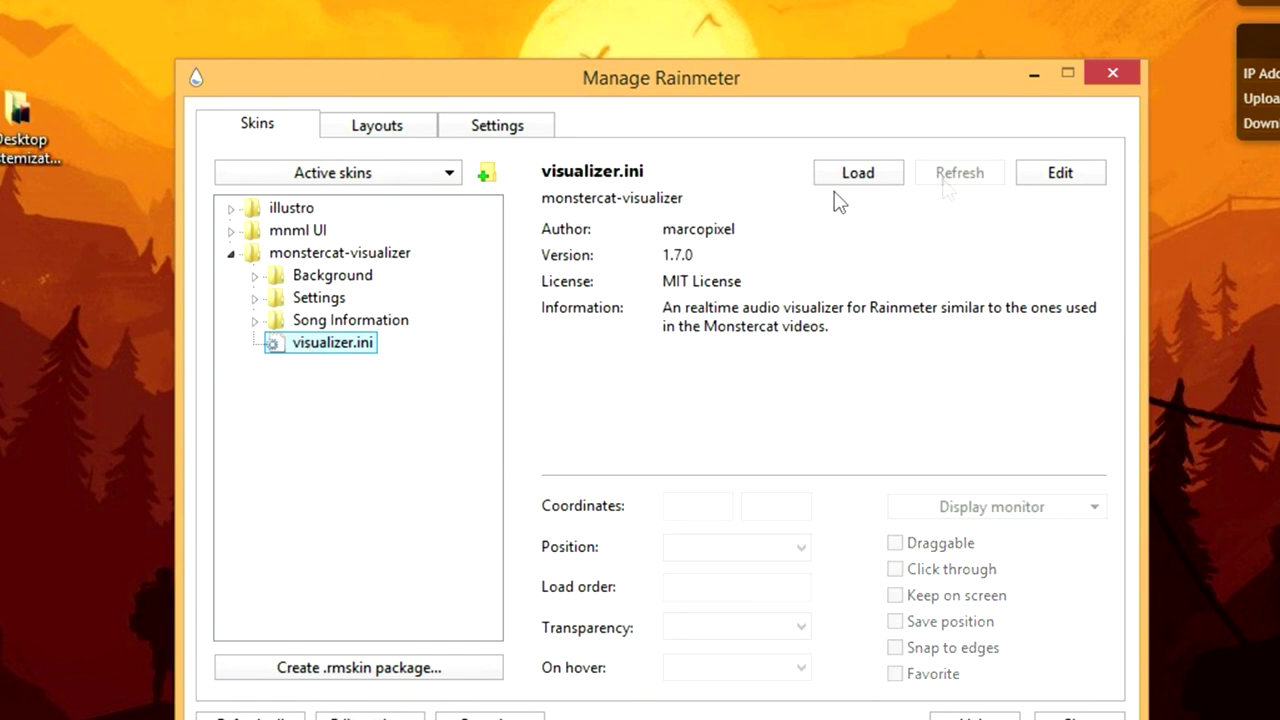
pyautogui.click(1034, 78)
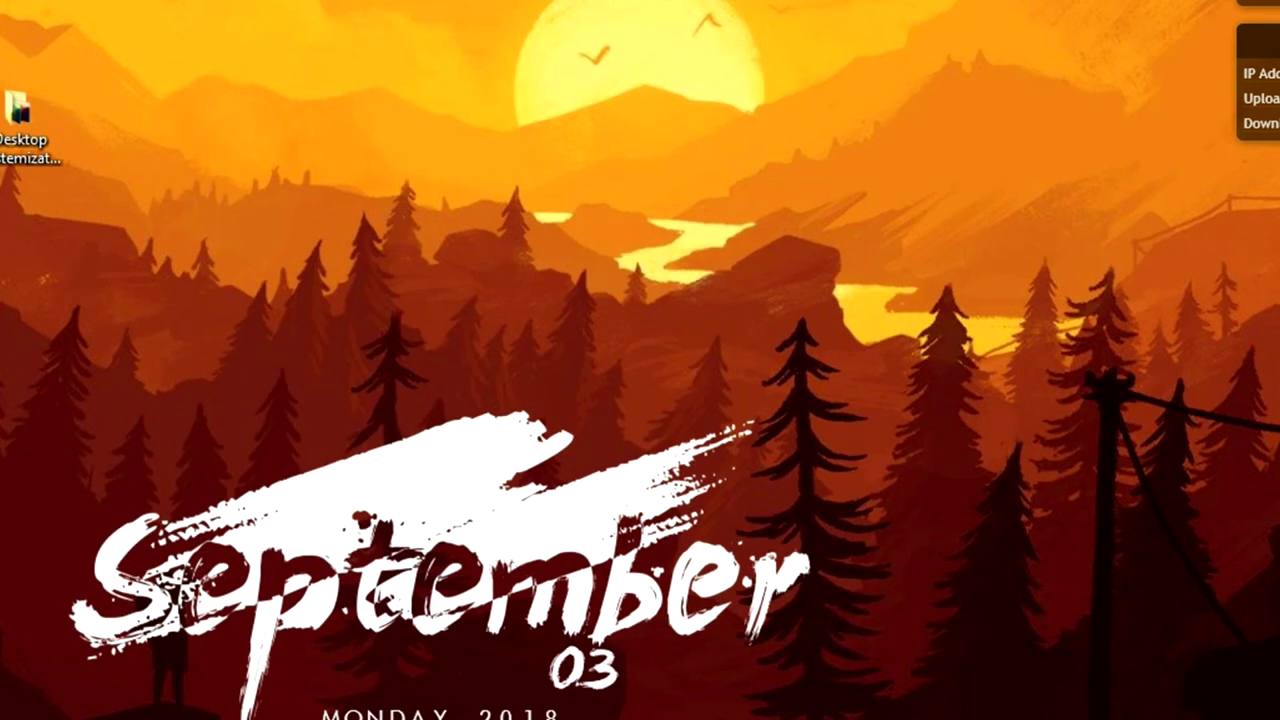
pyautogui.hotkey('alt', 'Tab')
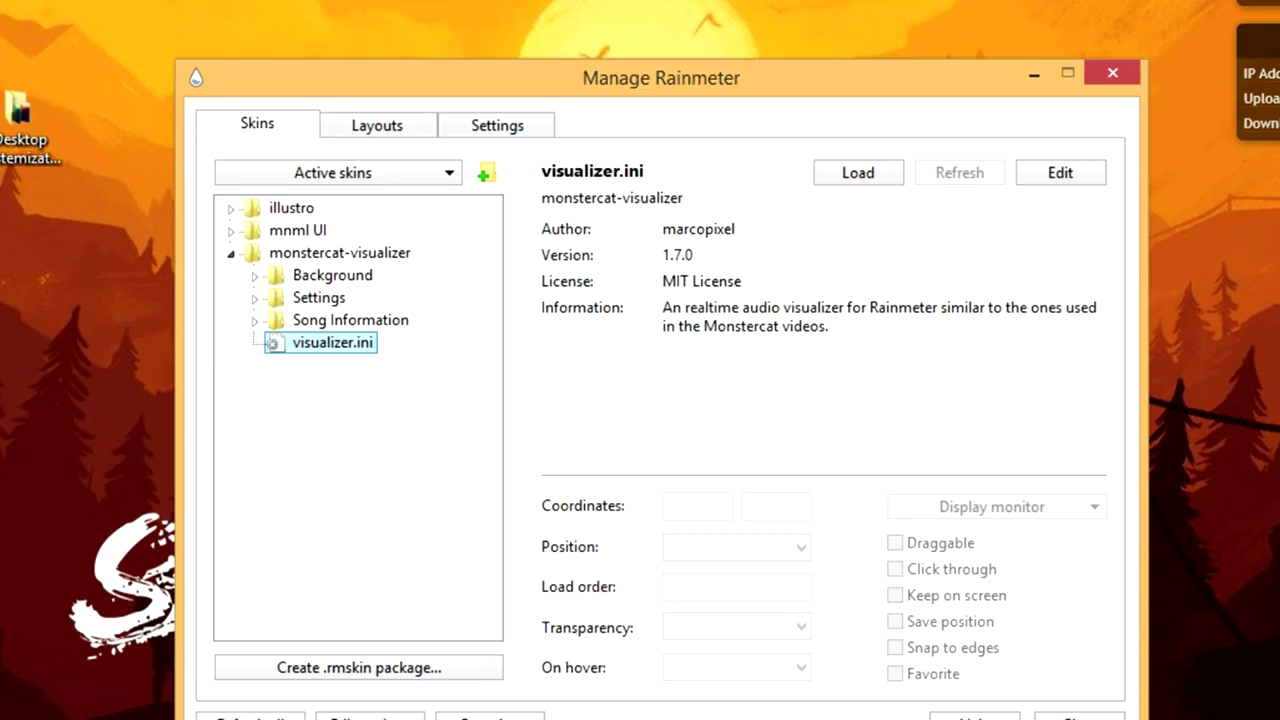
# Step: Load visualizer.ini from monstercat-visualizer onto the desktop and close Manage Rainmeter
pyautogui.doubleClick(320, 343)
pyautogui.click(1034, 75)
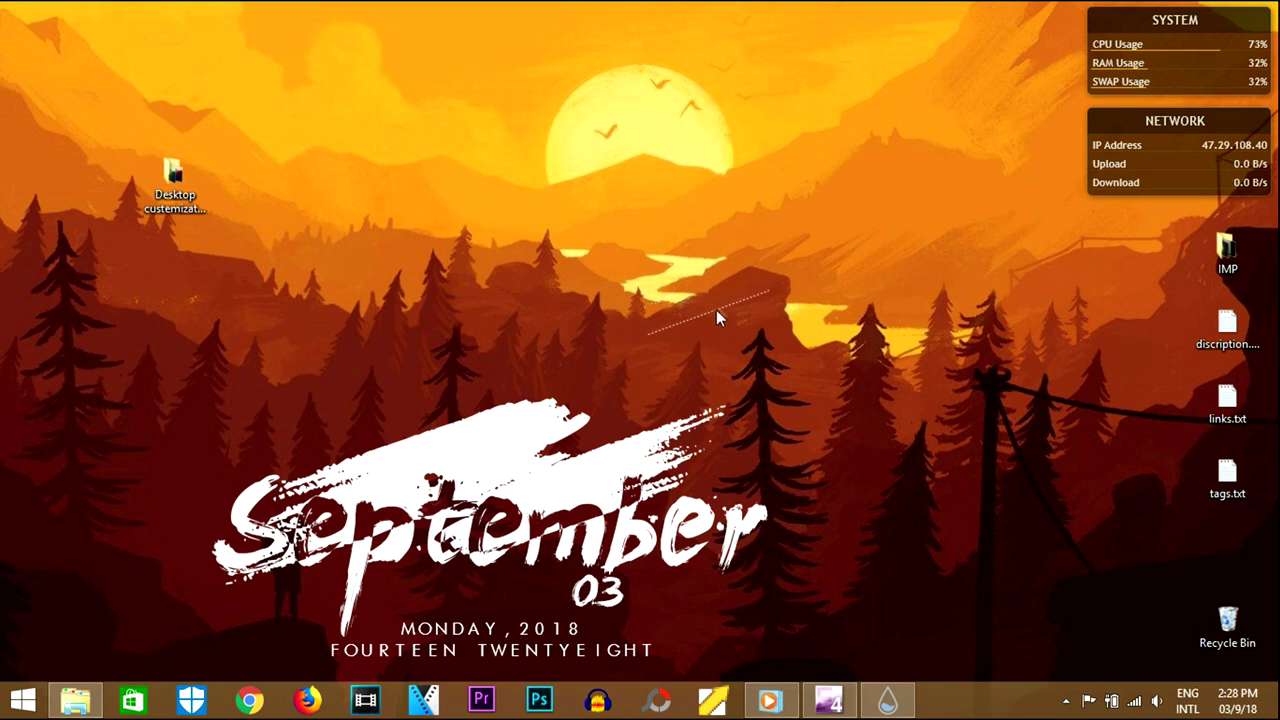
pyautogui.click(890, 702)
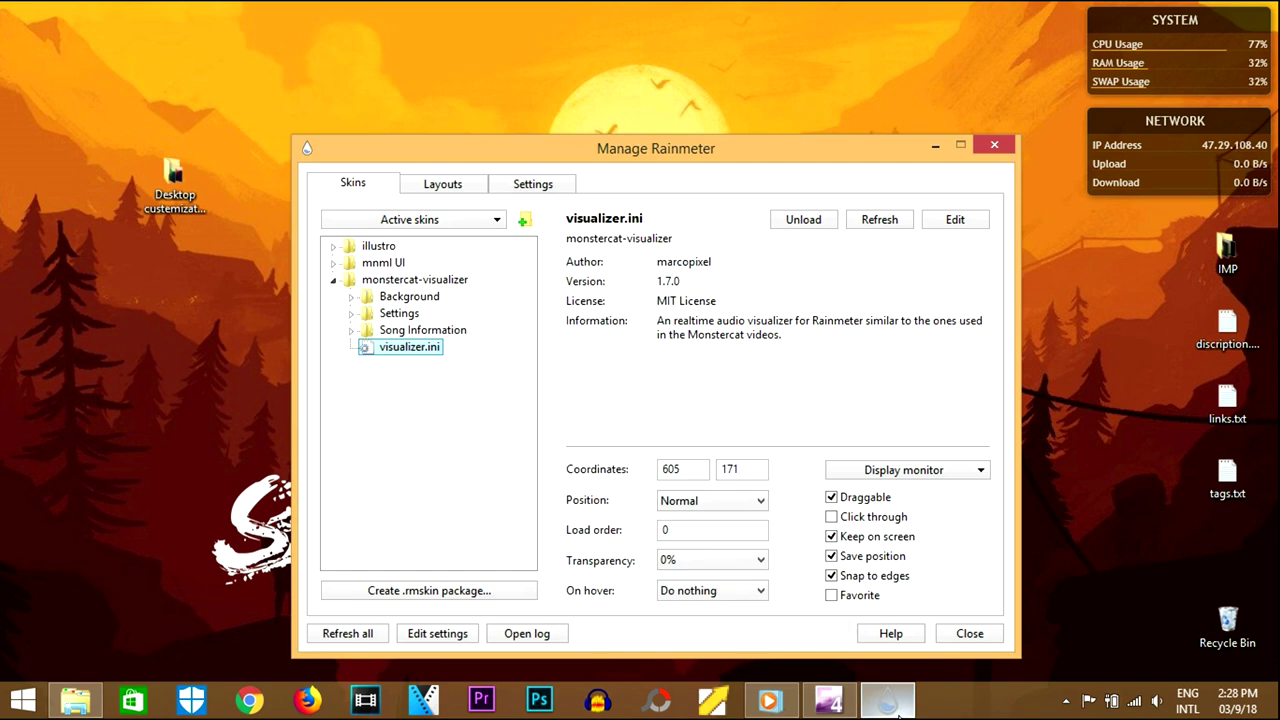
pyautogui.click(992, 146)
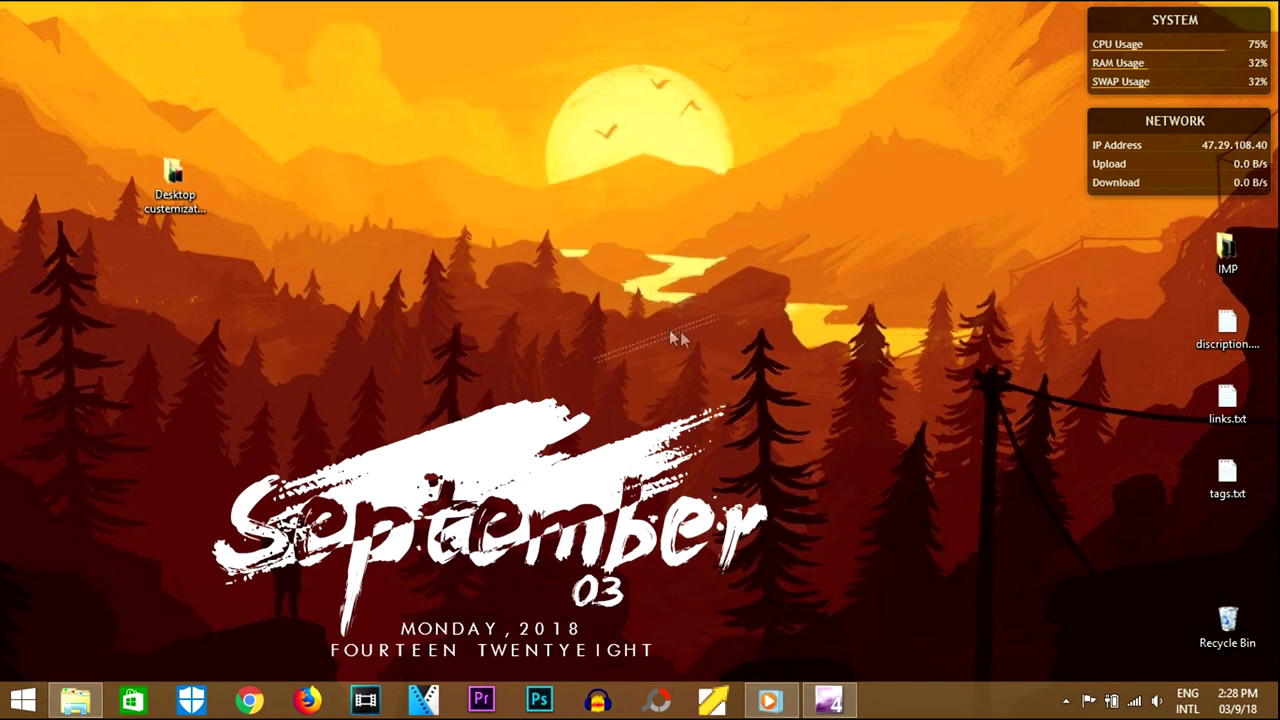
# Step: Play a song in the media player to test the visualizer, and minimize the player again
pyautogui.click(770, 703)
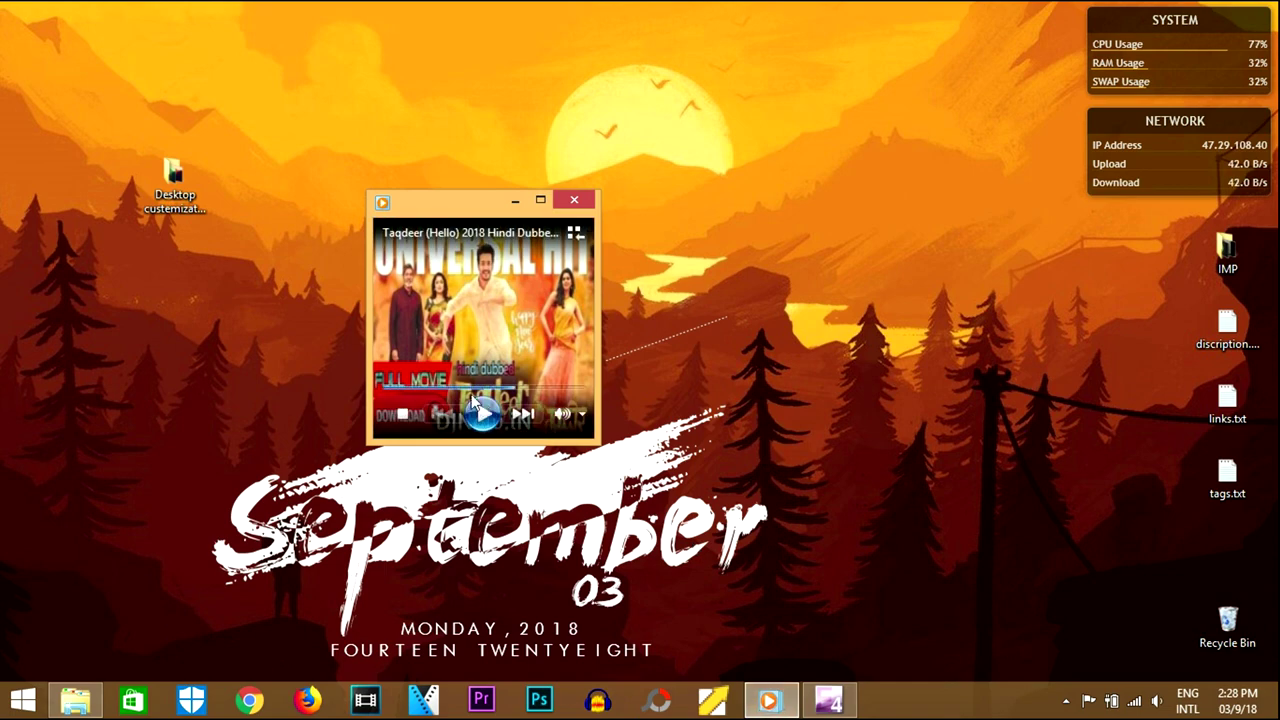
pyautogui.moveTo(483, 217); pyautogui.dragTo(359, 329)
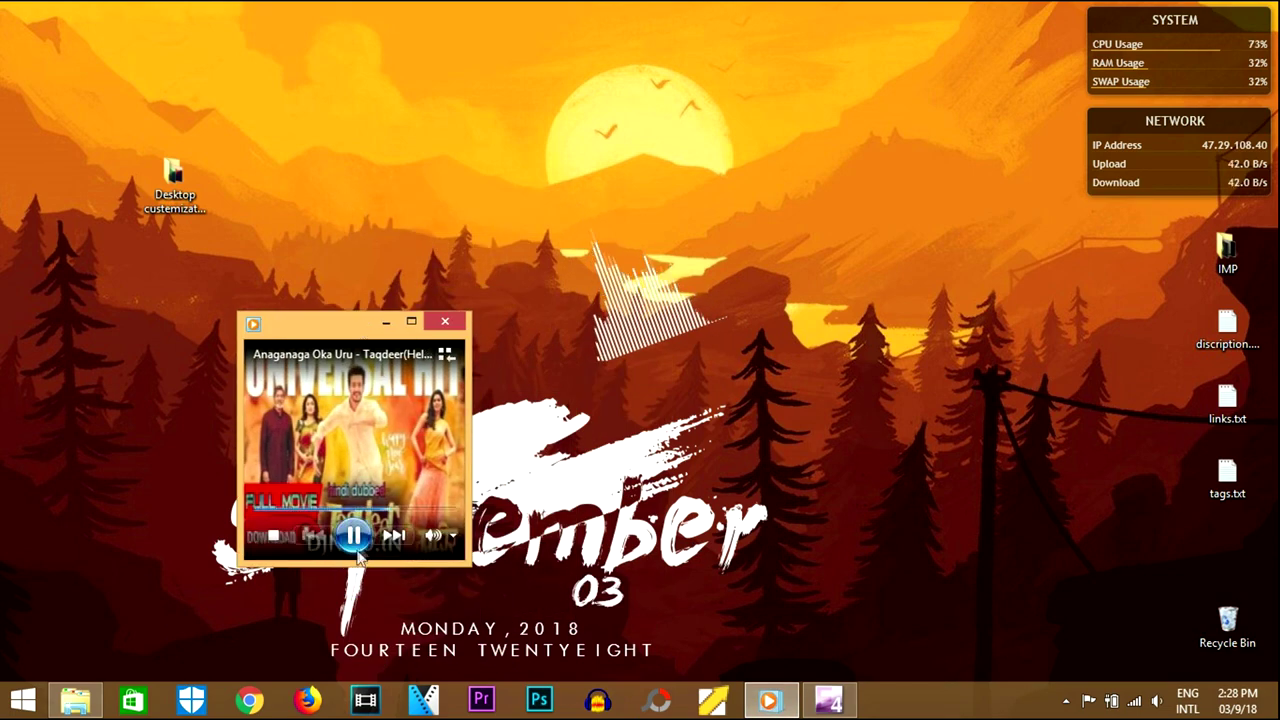
pyautogui.click(390, 324)
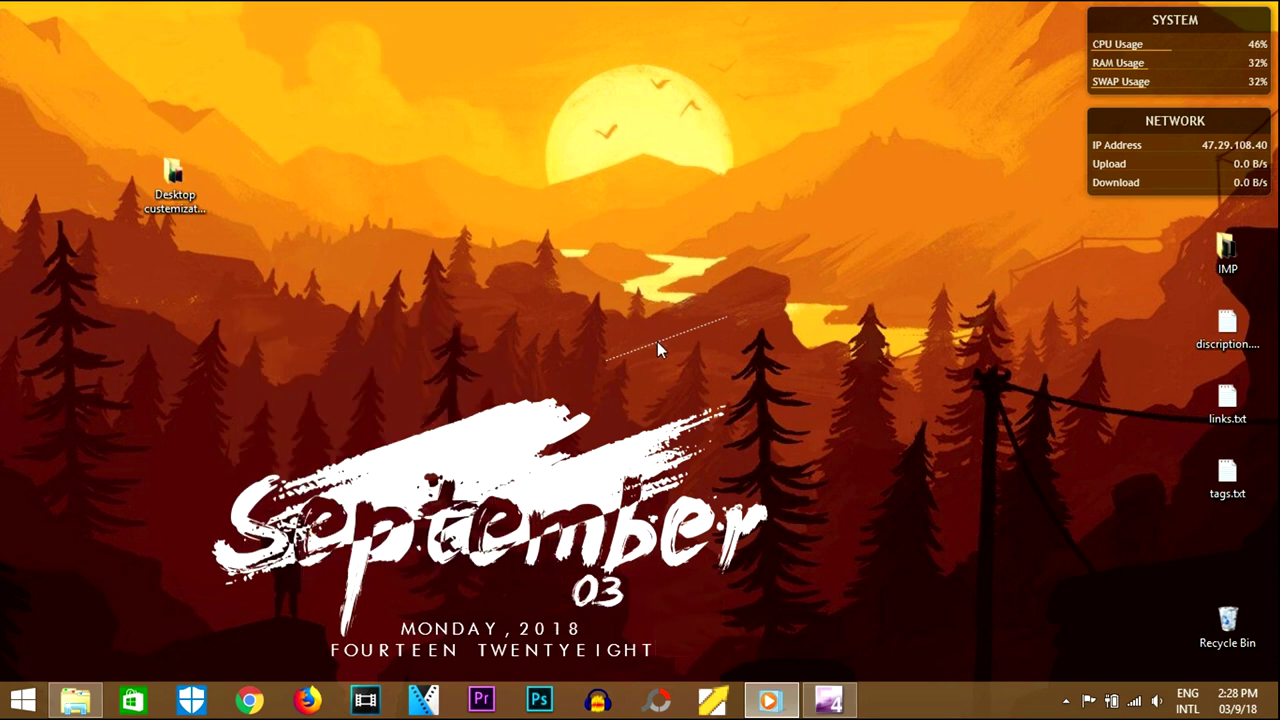
# Step: Open the monstercat-visualizer settings, try a visualizer scale of 0.84 and set it back to 0.17
pyautogui.rightClick(657, 341)
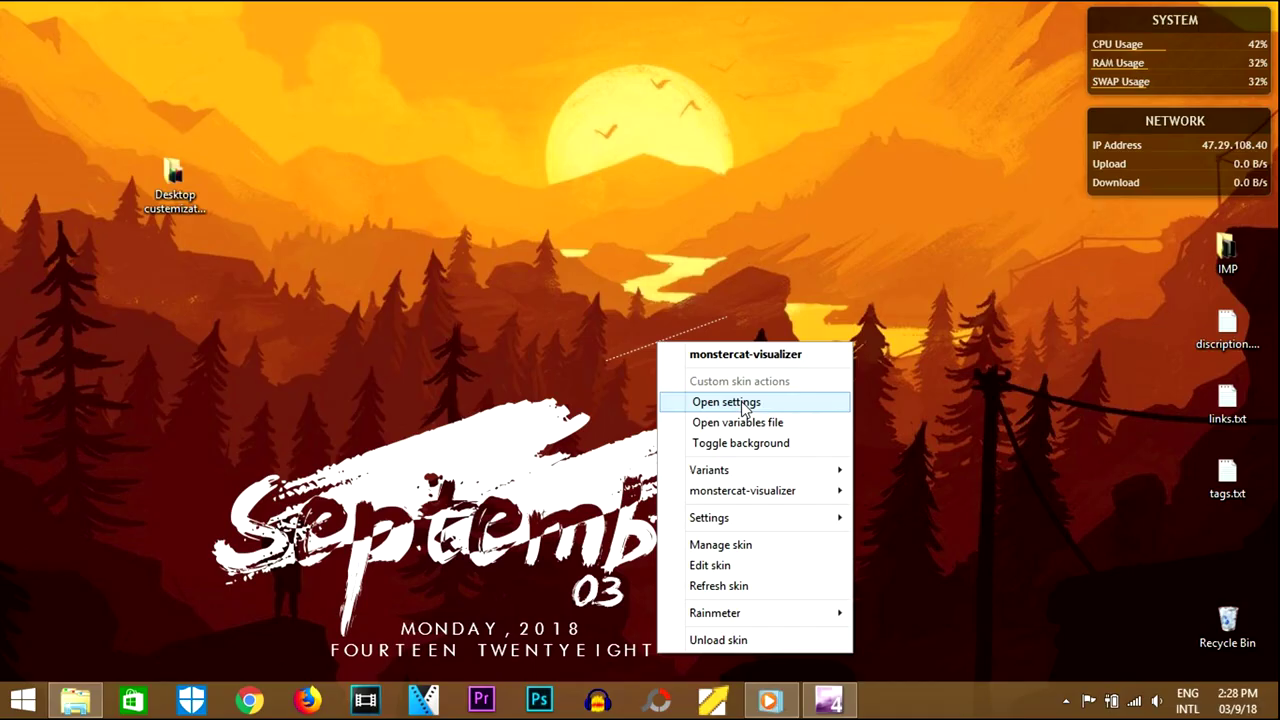
pyautogui.click(694, 356)
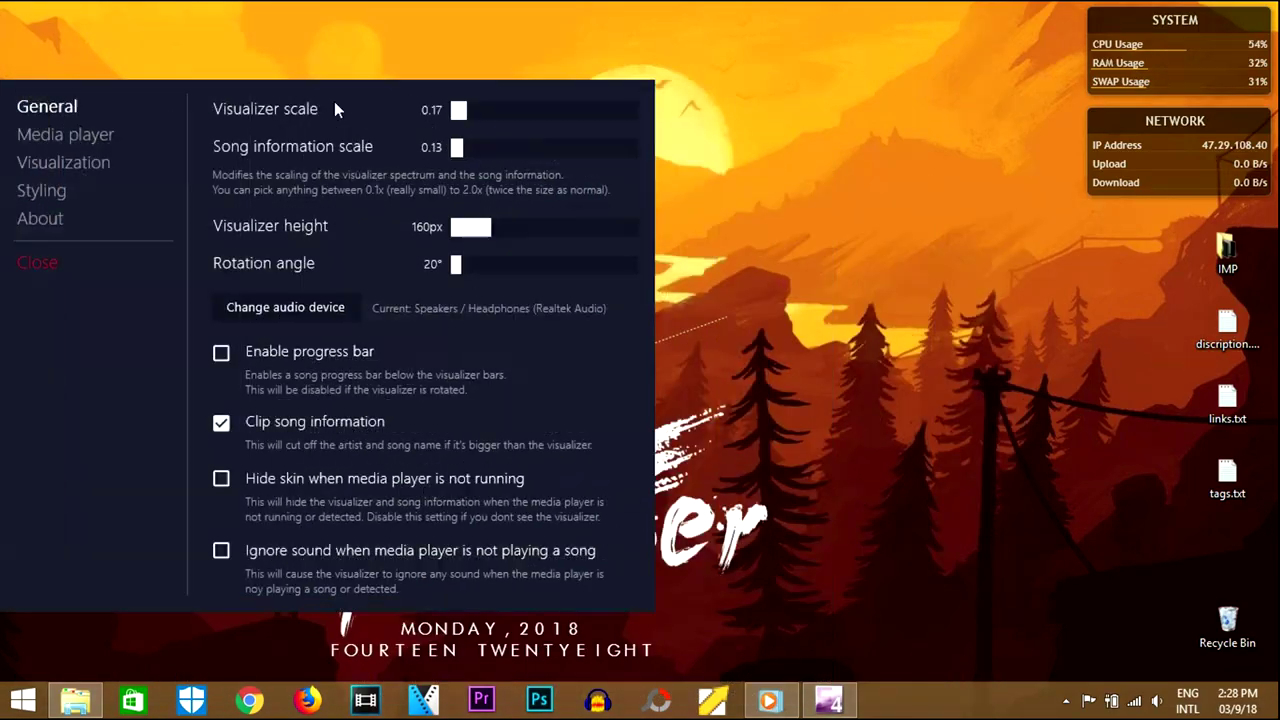
pyautogui.click(530, 182)
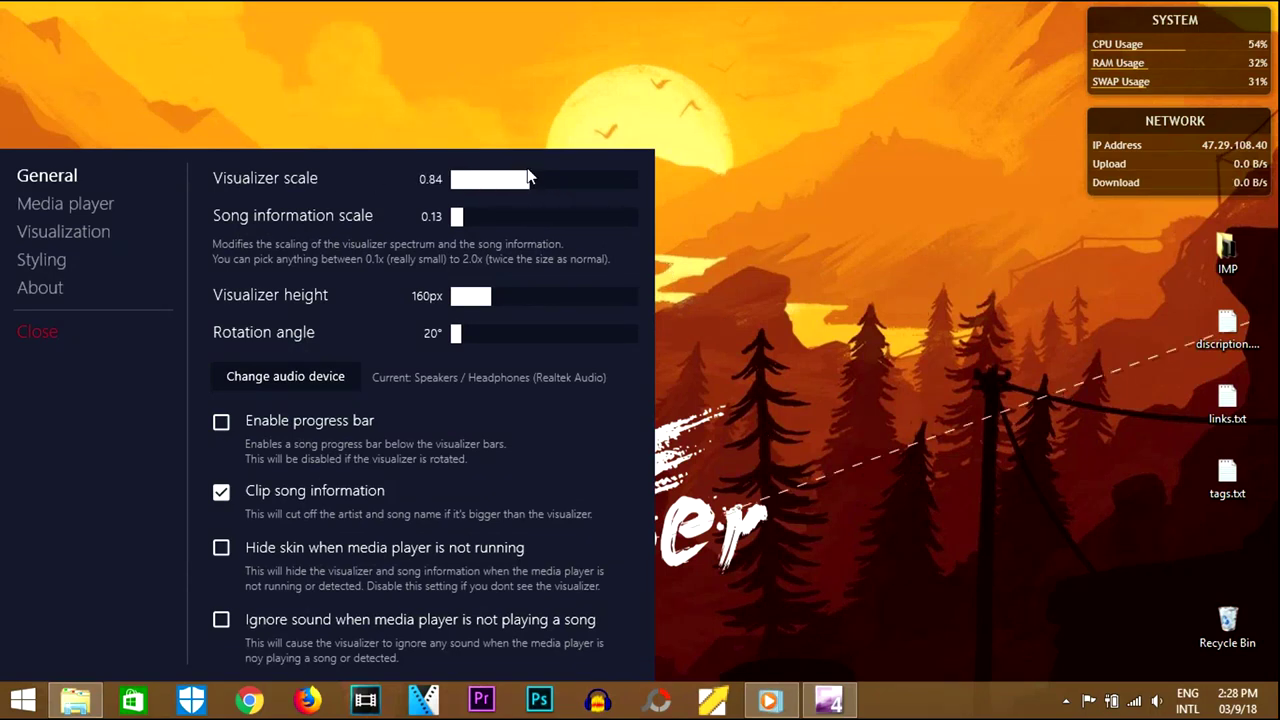
pyautogui.click(476, 182)
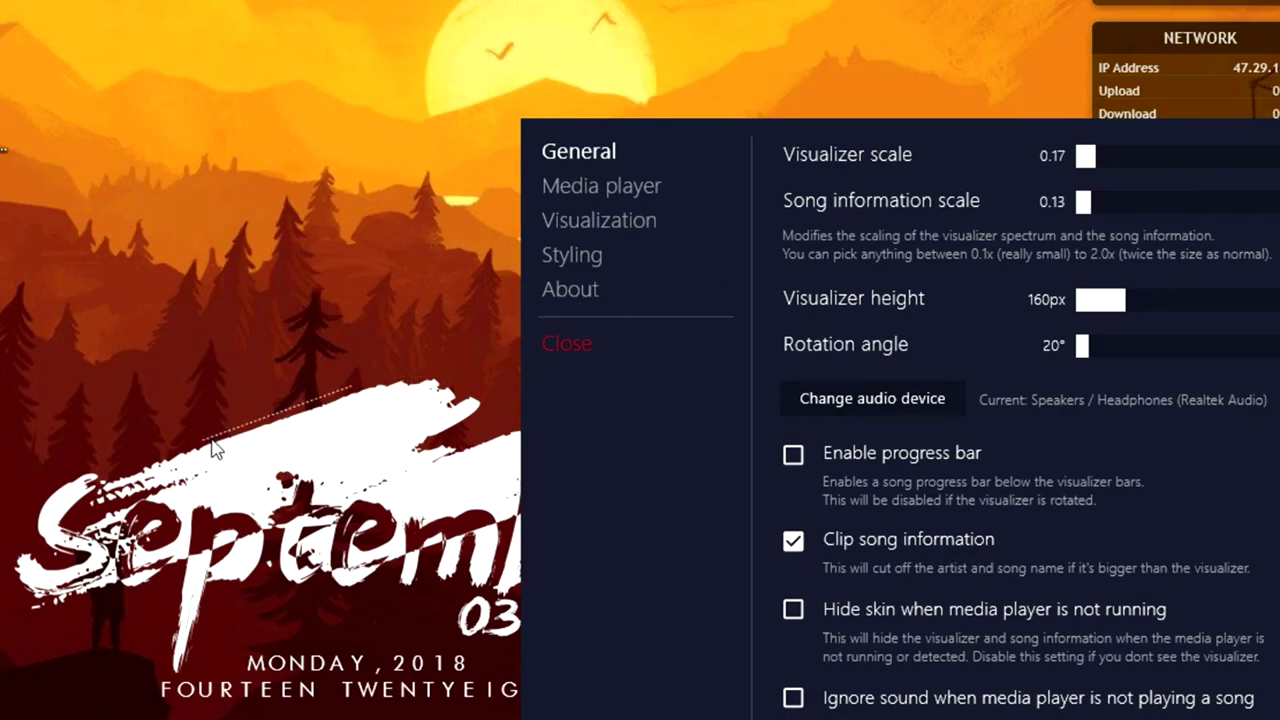
# Step: Move the visualizer's settings window and look through the Styling options for text color, dynamic colors and drop shadow
pyautogui.moveTo(874, 146); pyautogui.dragTo(791, 100)
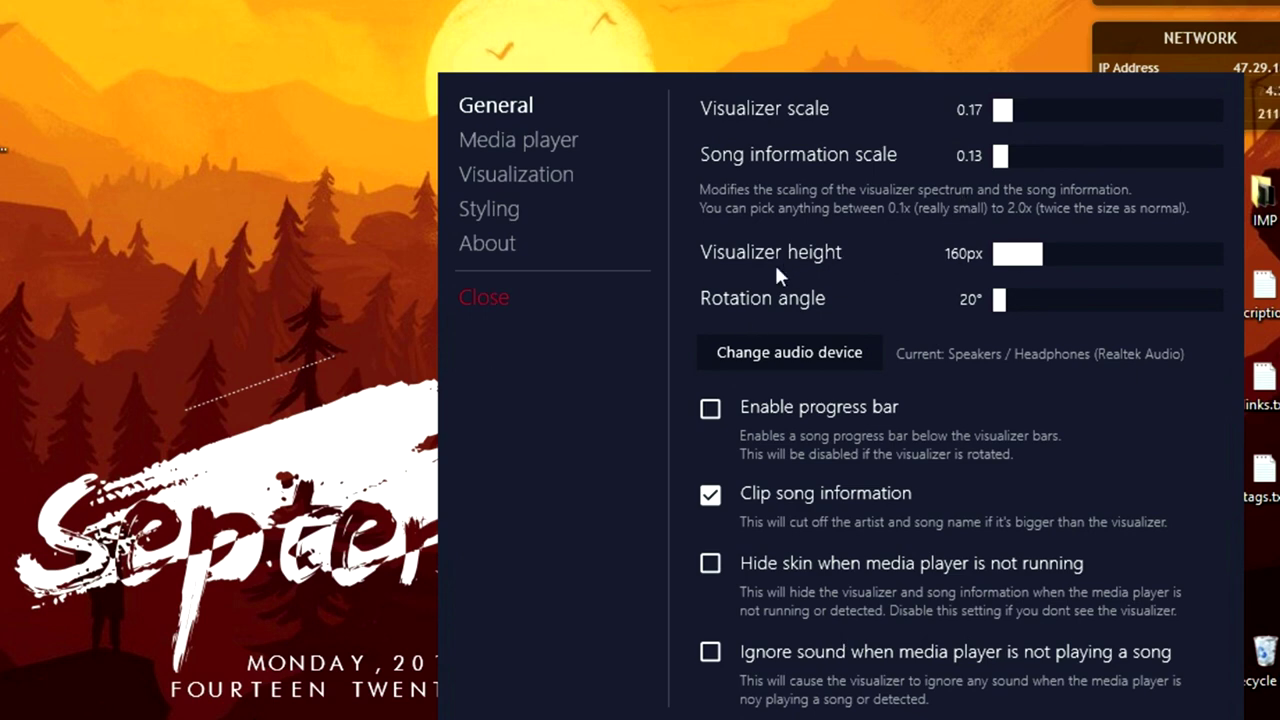
pyautogui.click(489, 209)
pyautogui.scroll(-2, 520, 120)
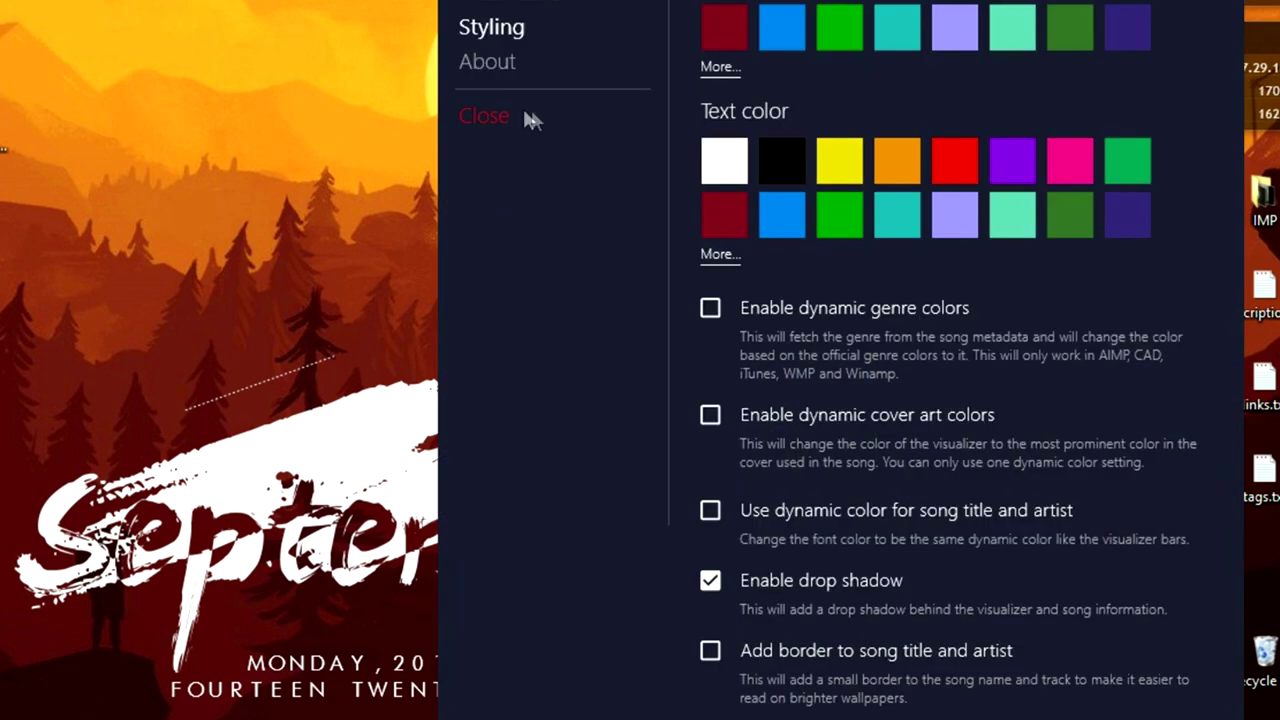
# Step: Try bar widths of 19, 13 and 15 px in the Visualization settings, settle on 14 px and close the settings
pyautogui.click(508, 4)
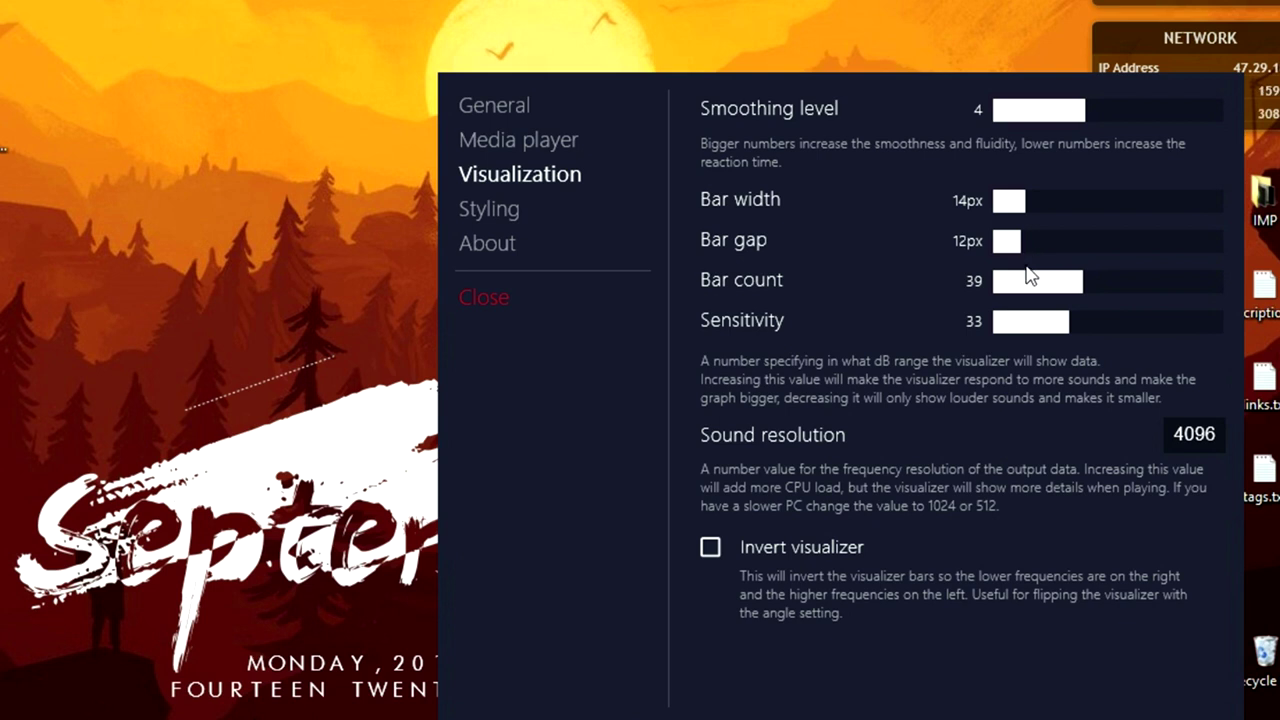
pyautogui.click(1037, 207)
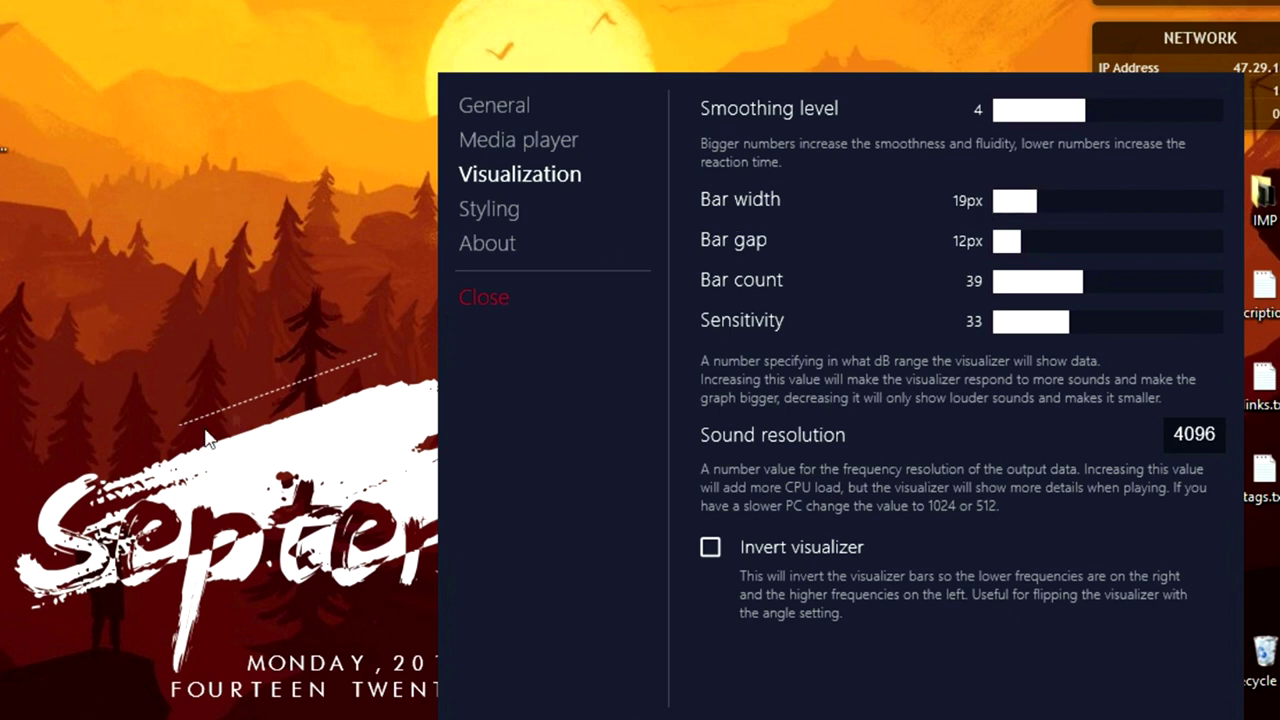
pyautogui.click(1024, 207)
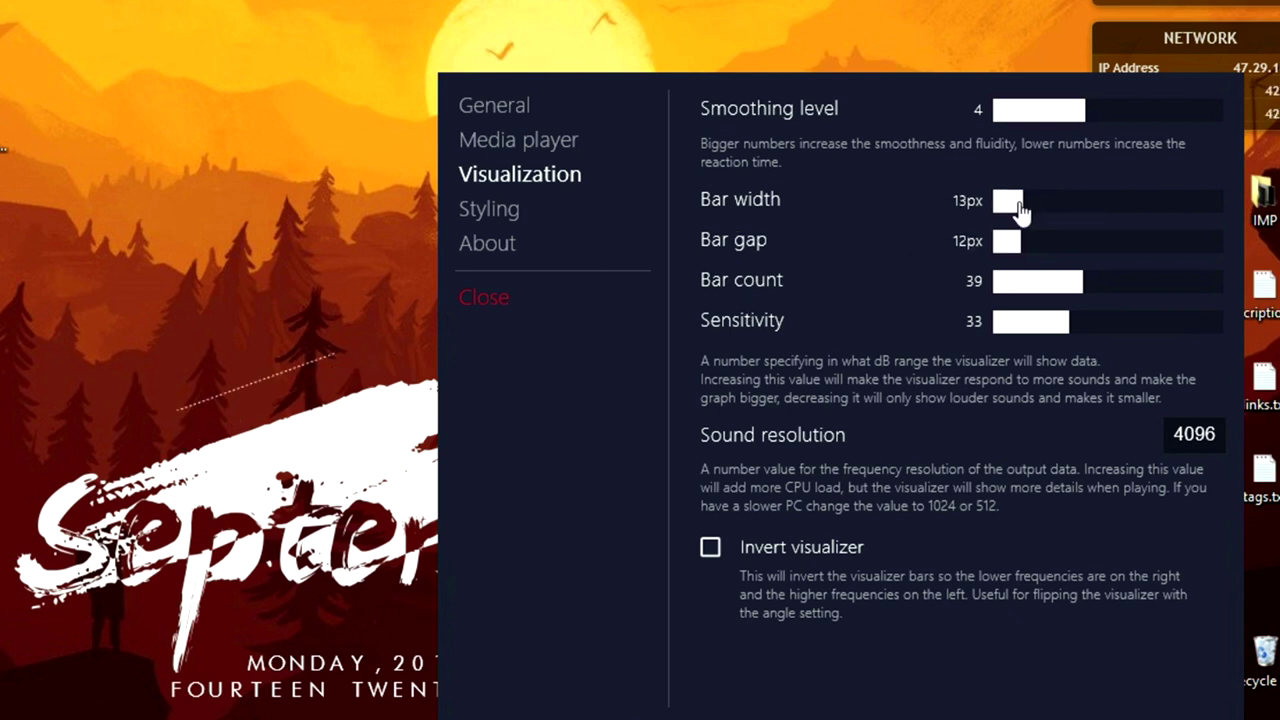
pyautogui.click(1030, 210)
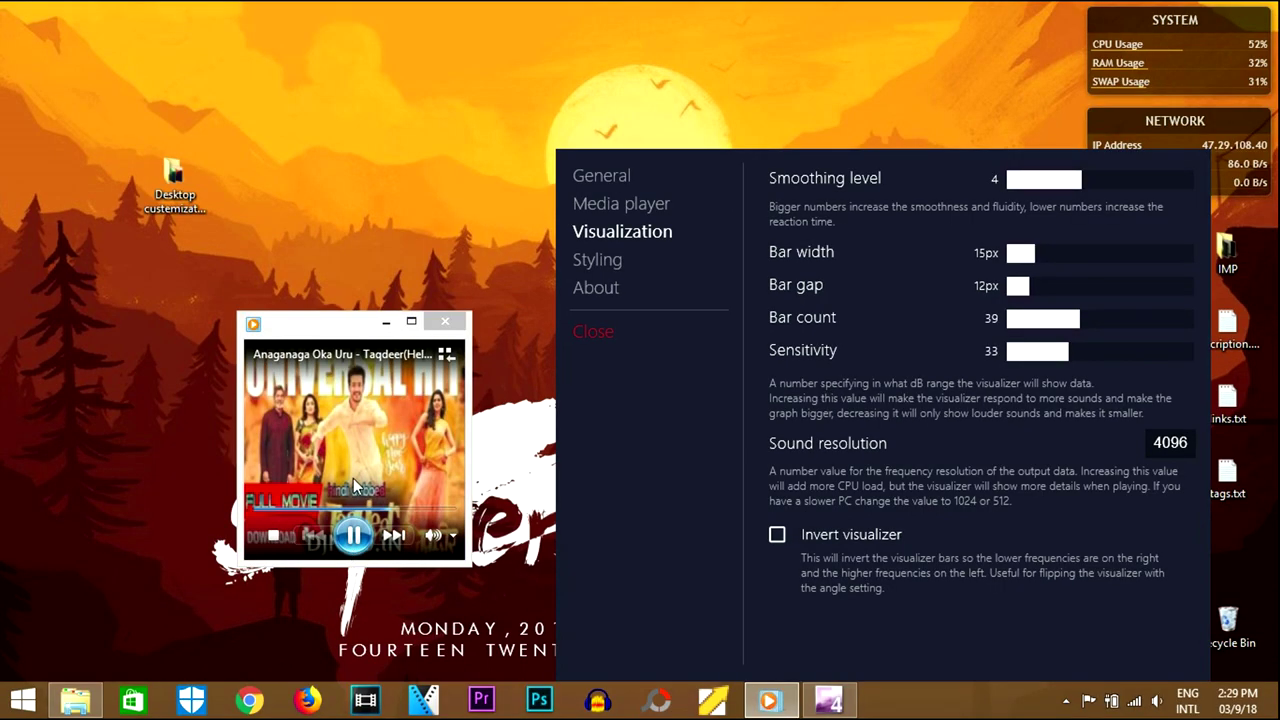
pyautogui.click(385, 322)
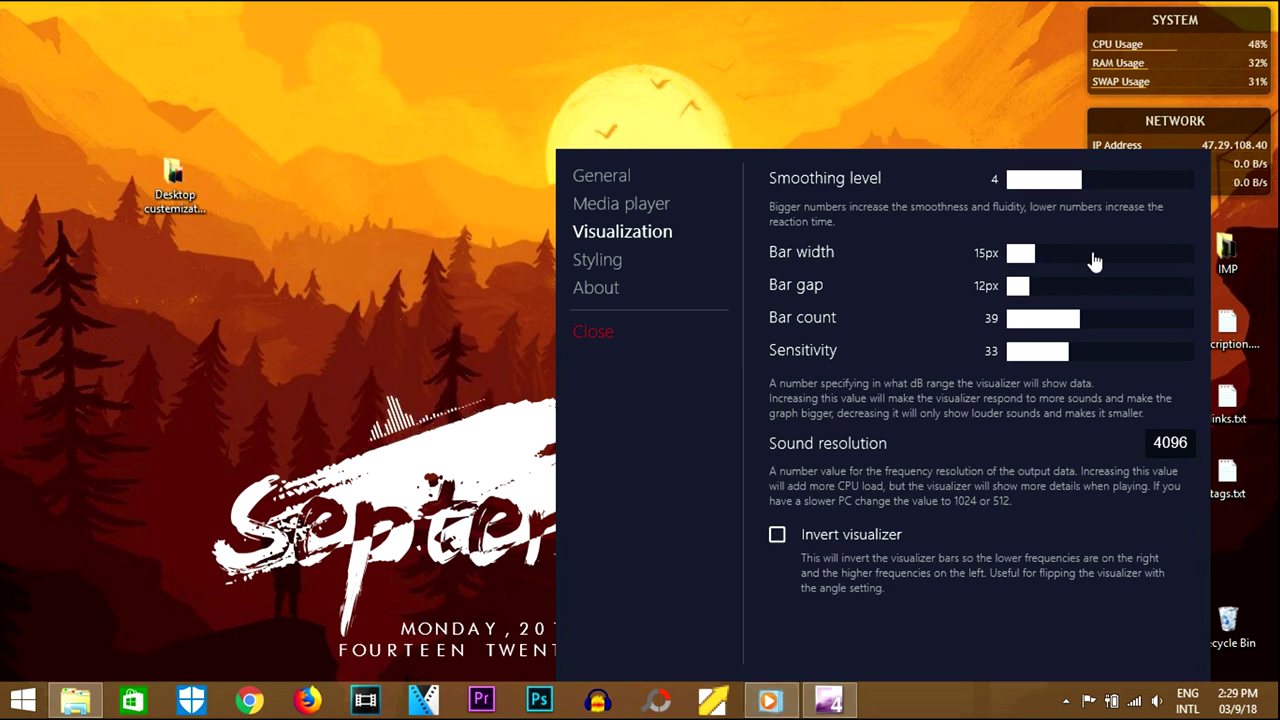
pyautogui.moveTo(1030, 256); pyautogui.dragTo(1029, 251)
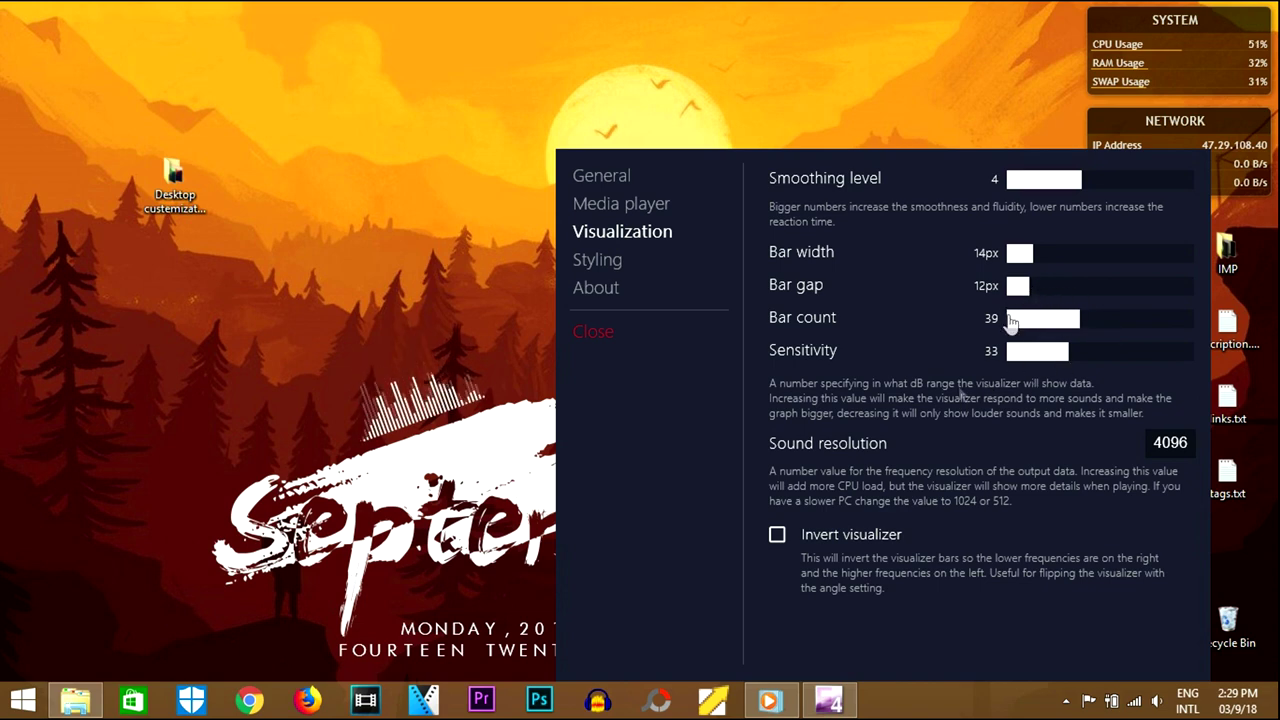
pyautogui.click(597, 333)
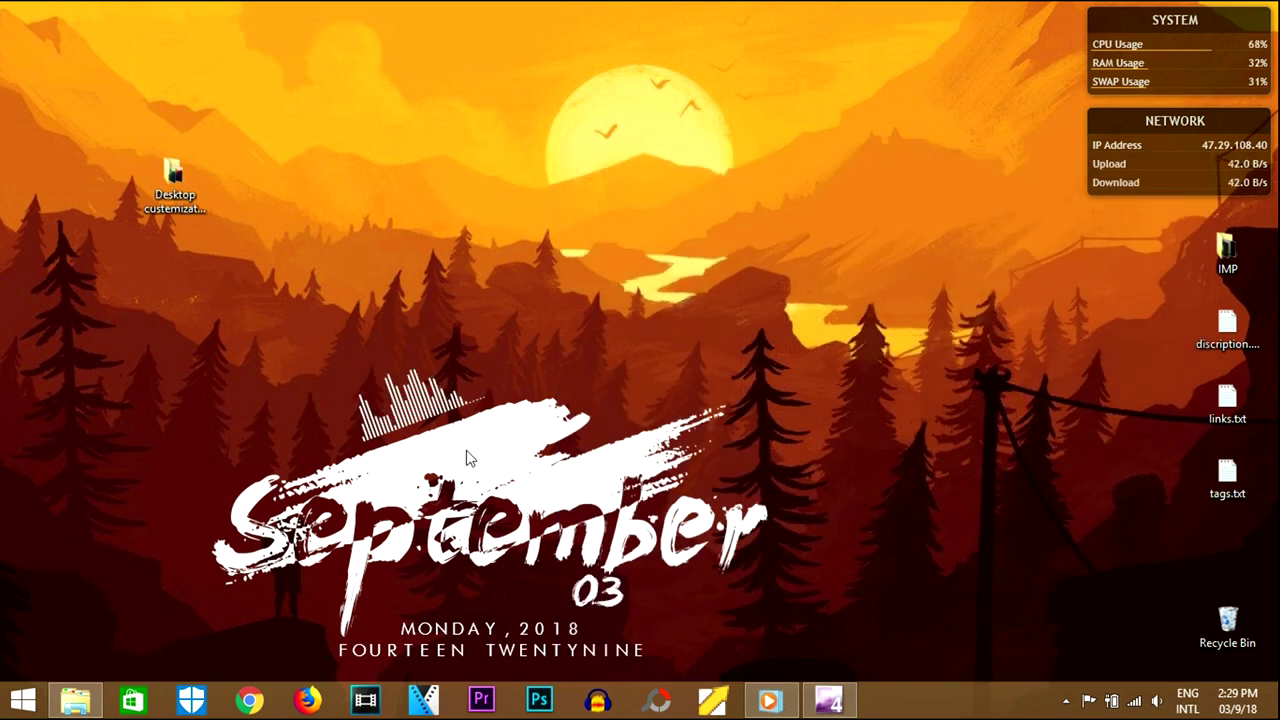